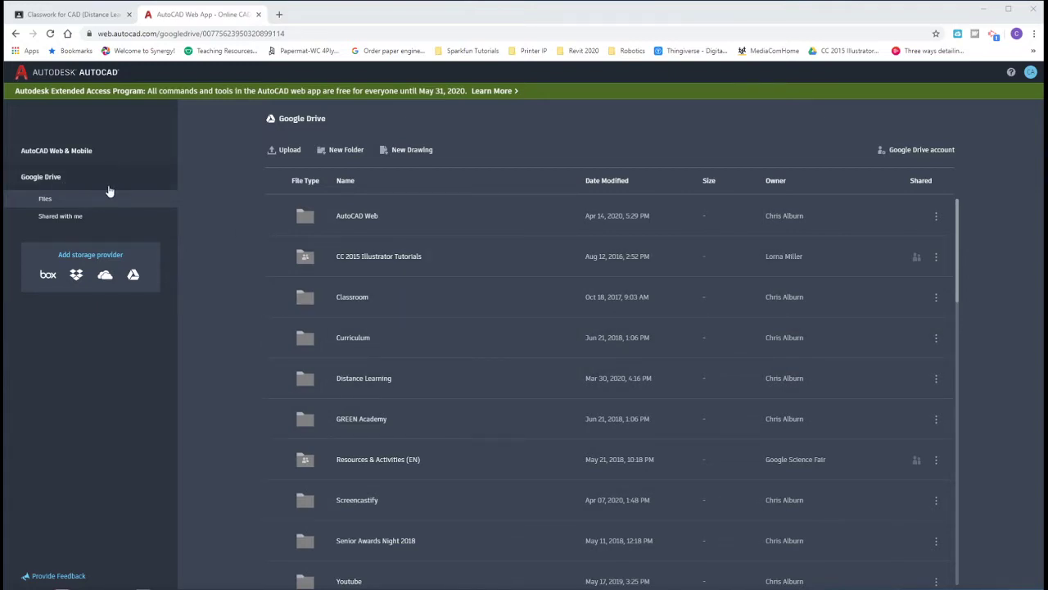
Step: Open the empty AutoCAD Web folder in Google Drive and bring up the New Drawing dialog
{"action": "left_click", "coordinate": [362, 219]}
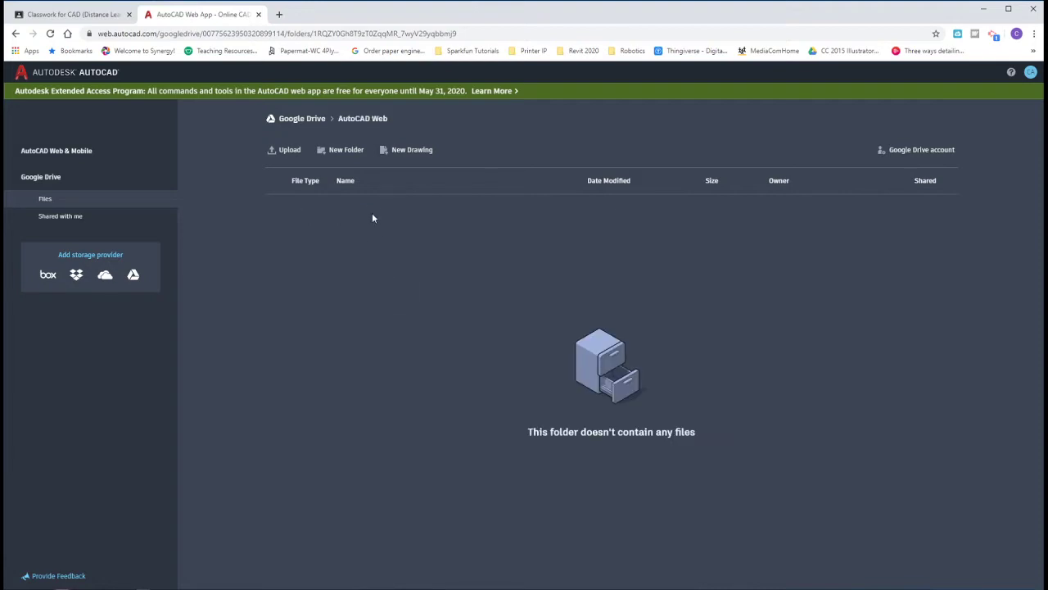
{"action": "left_click", "coordinate": [394, 120]}
Step: Create a new drawing named 'Tub' with Imperial drawing units and open it
{"action": "left_click", "coordinate": [409, 152]}
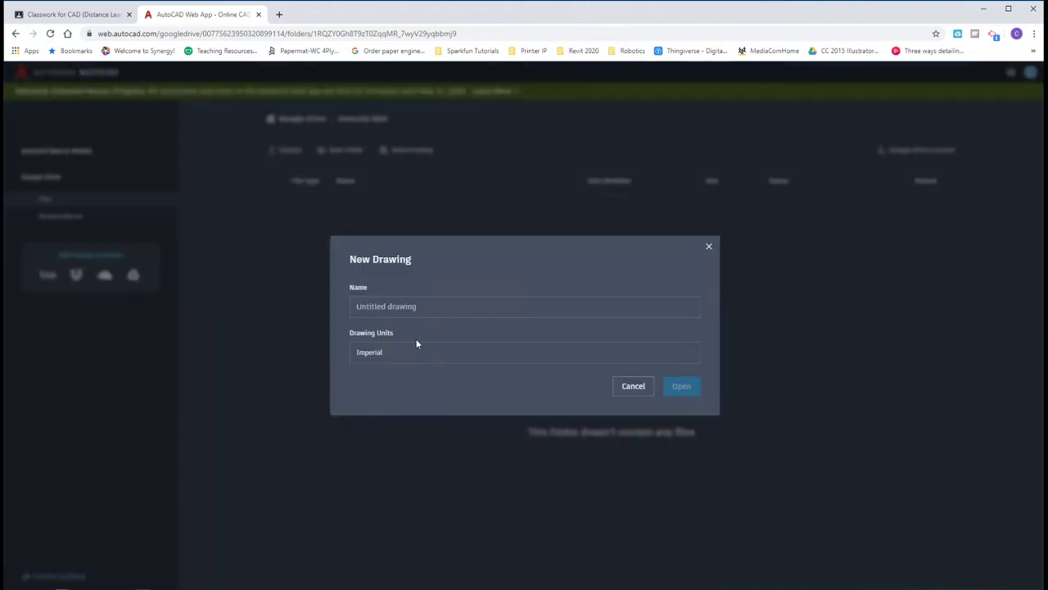
{"action": "type", "text": "Tub"}
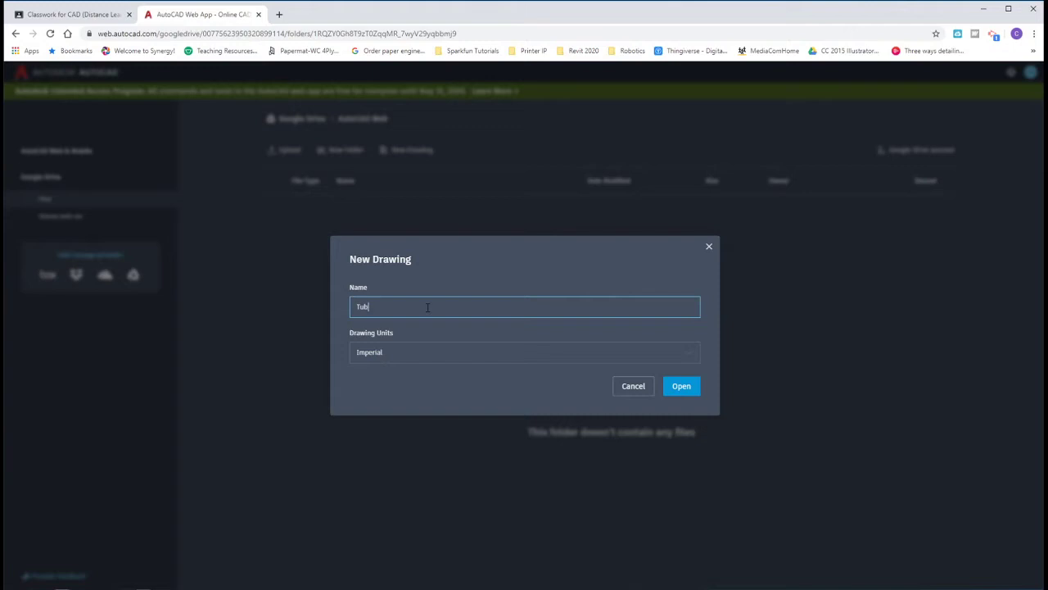
{"action": "left_click", "coordinate": [411, 358]}
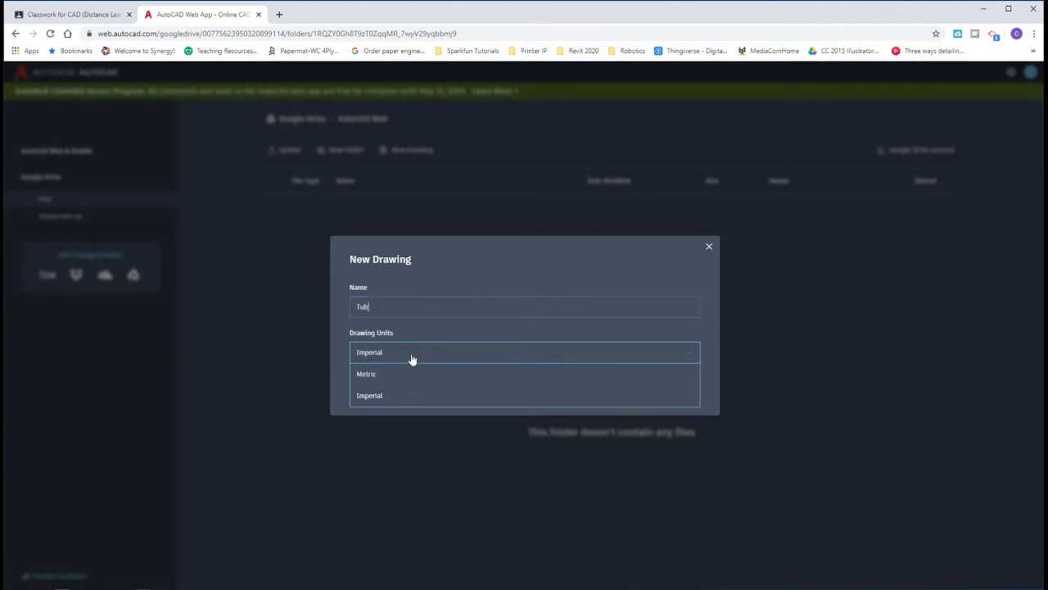
{"action": "left_click", "coordinate": [382, 396]}
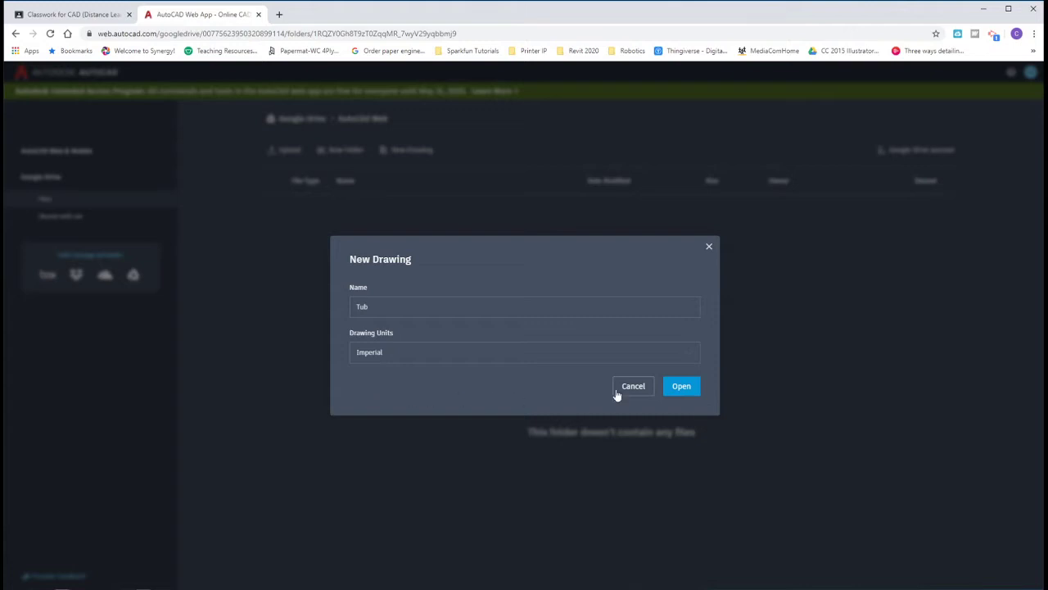
{"action": "left_click", "coordinate": [681, 389]}
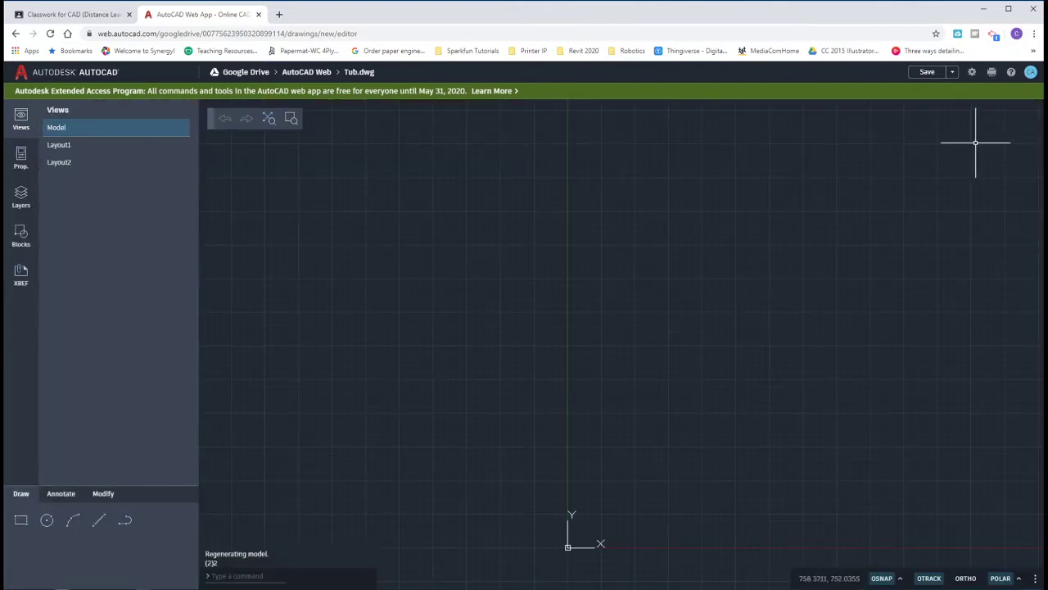
Step: Set the drawing's linear units to Architectural with 0'-0 1/16" precision
{"action": "left_click", "coordinate": [973, 73]}
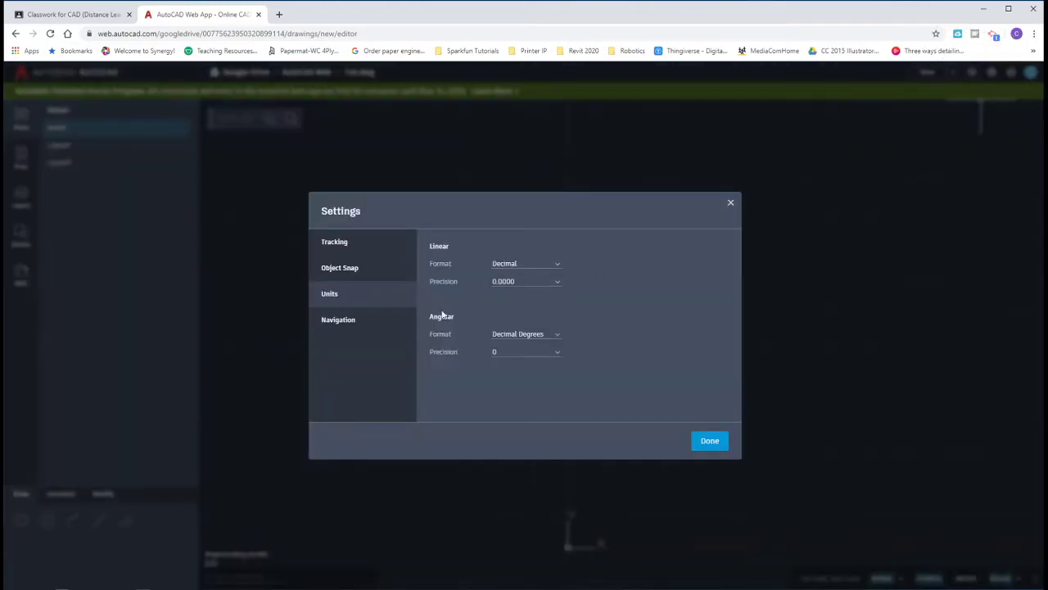
{"action": "left_click", "coordinate": [558, 265]}
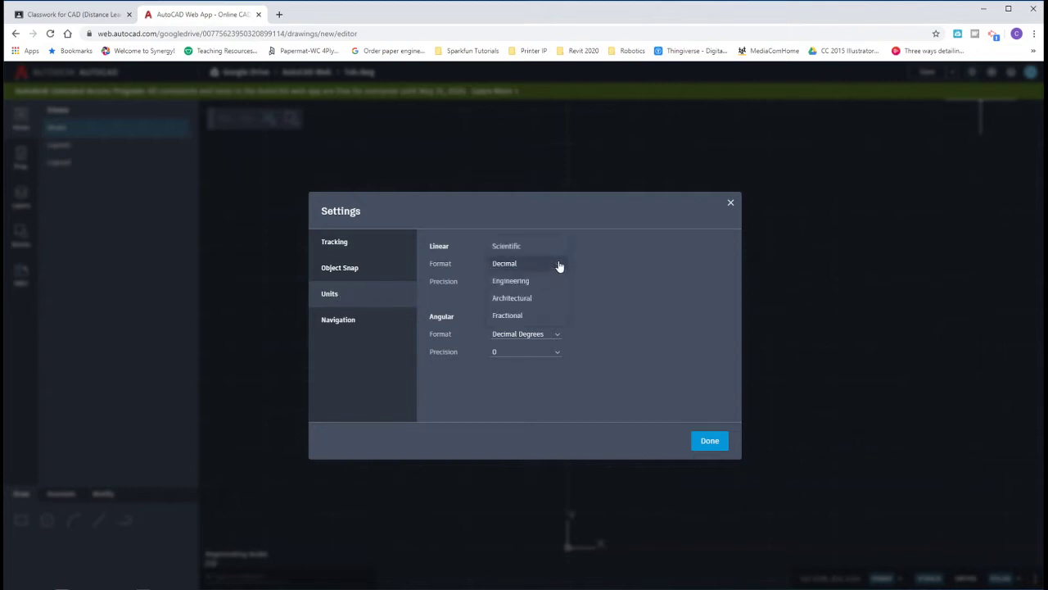
{"action": "left_click", "coordinate": [525, 301]}
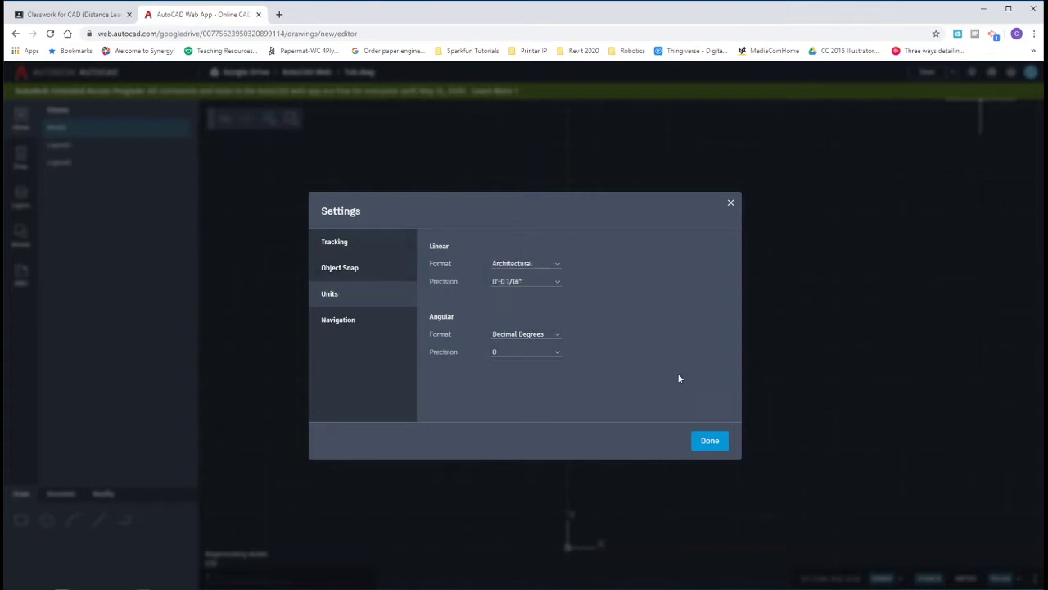
{"action": "left_click", "coordinate": [709, 441]}
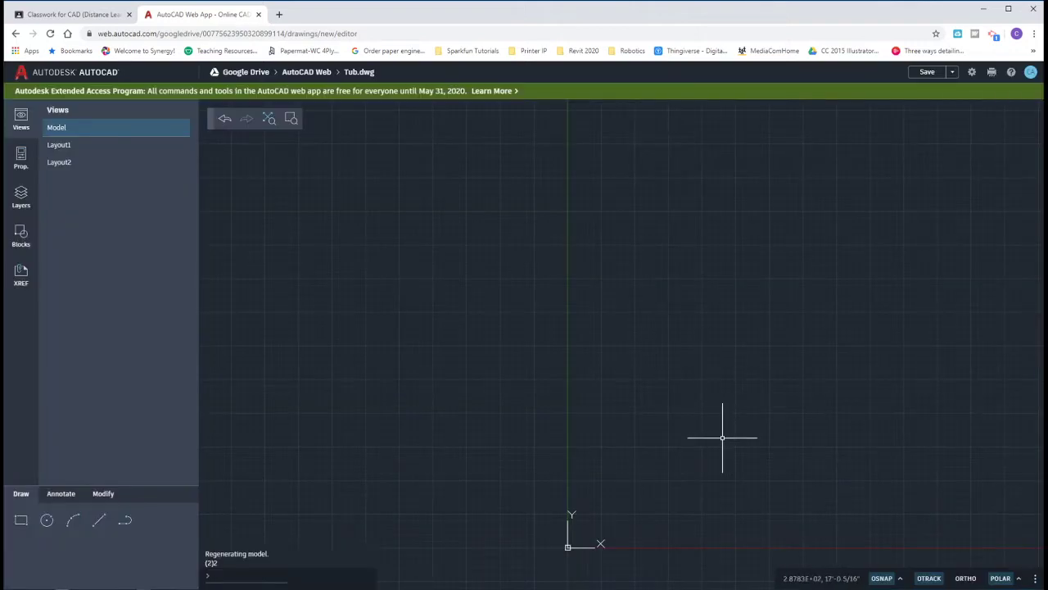
Step: Draw a rectangle from the origin with width 5 and height 2'8
{"action": "middle_click_drag", "start_coordinate": [720, 461], "coordinate": [618, 332]}
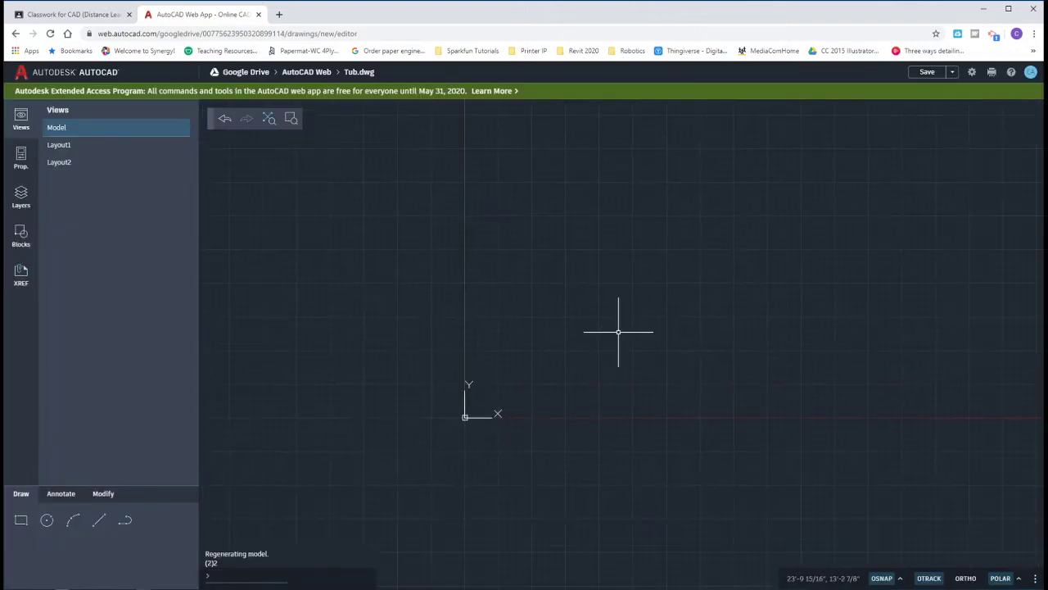
{"action": "left_click", "coordinate": [47, 520]}
{"action": "left_click", "coordinate": [21, 521]}
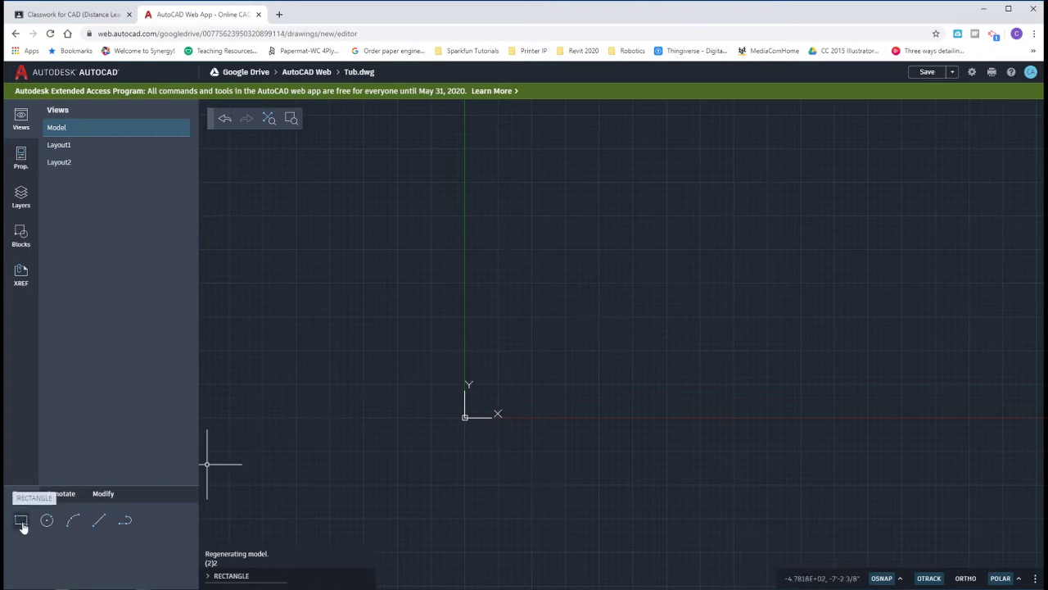
{"action": "left_click", "coordinate": [22, 522]}
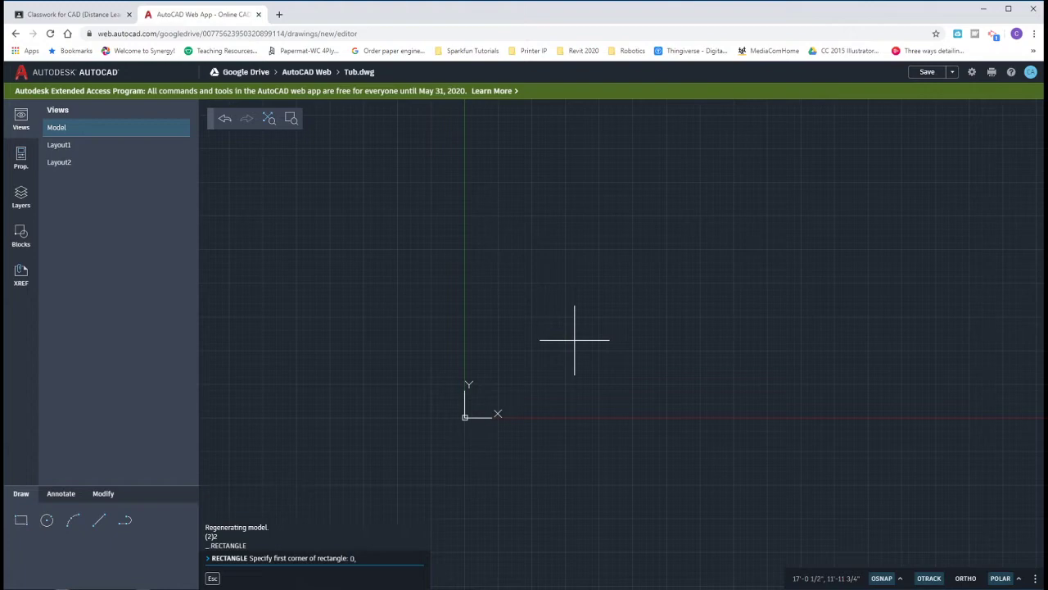
{"action": "key", "text": "Return"}
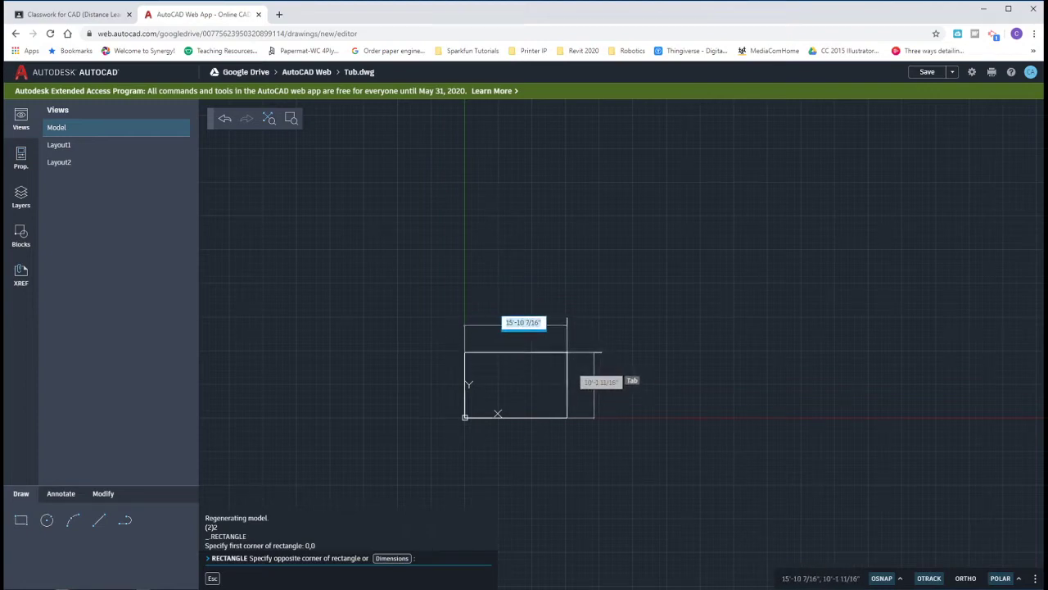
{"action": "type", "text": "5"}
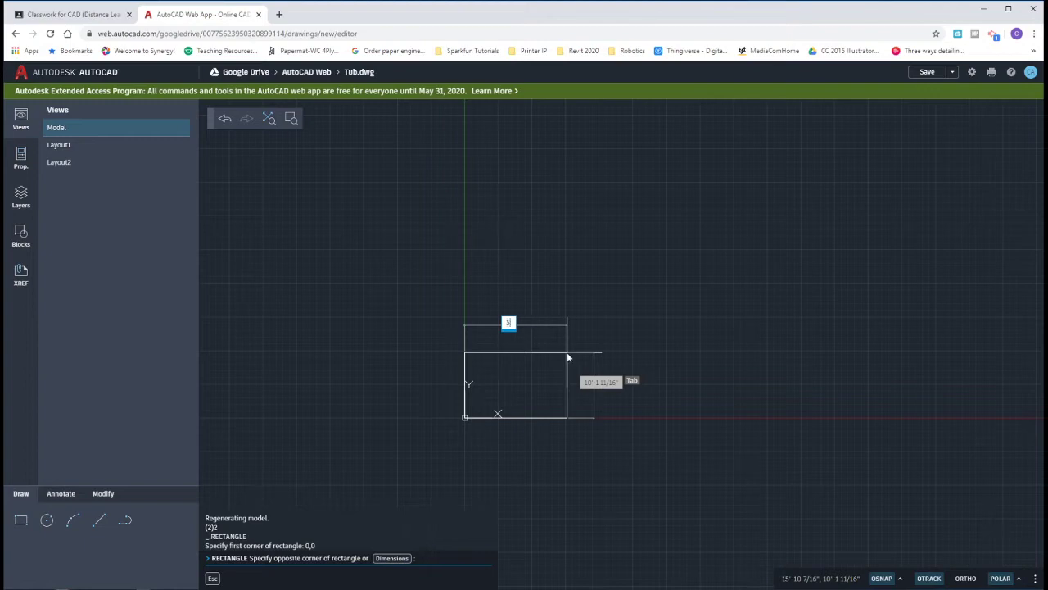
{"action": "key", "text": "Tab"}
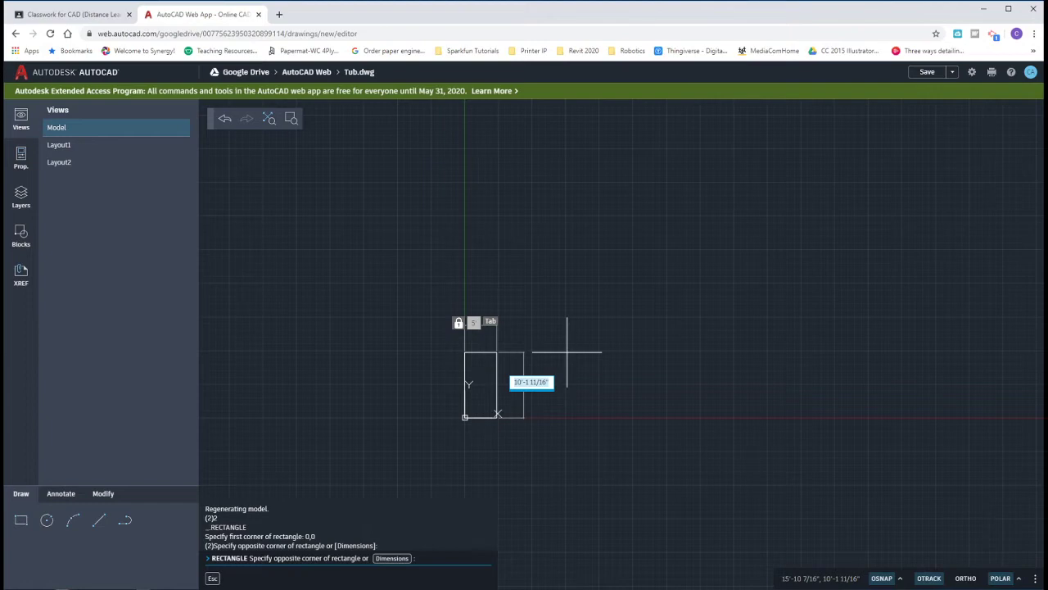
{"action": "type", "text": "2'8"}
{"action": "key", "text": "Return"}
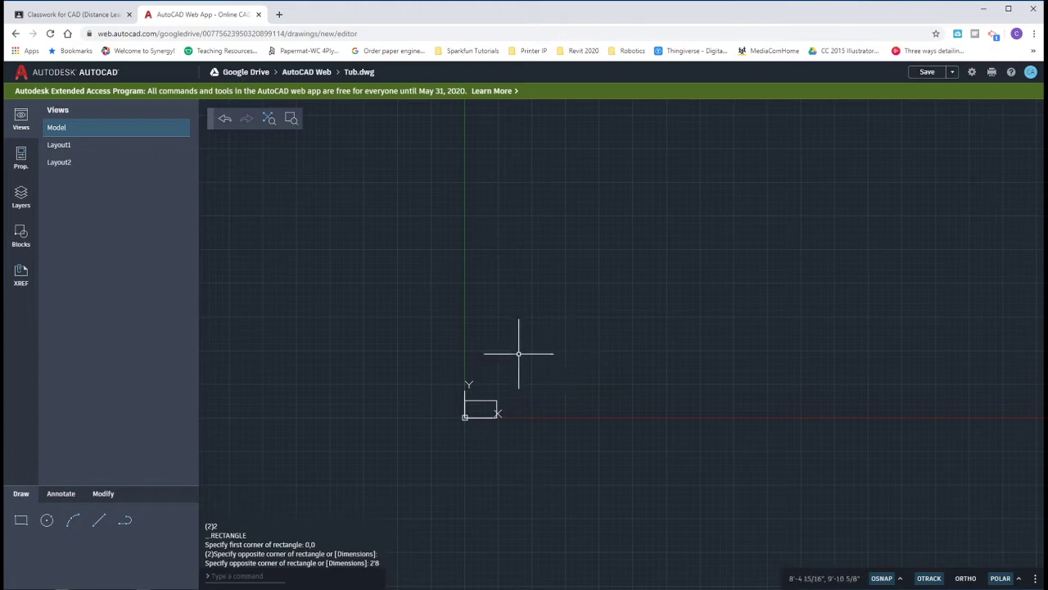
Step: Zoom to show the whole drawing and recentre the rectangle in view
{"action": "type", "text": "z"}
{"action": "key", "text": "Return"}
{"action": "type", "text": "a"}
{"action": "key", "text": "Return"}
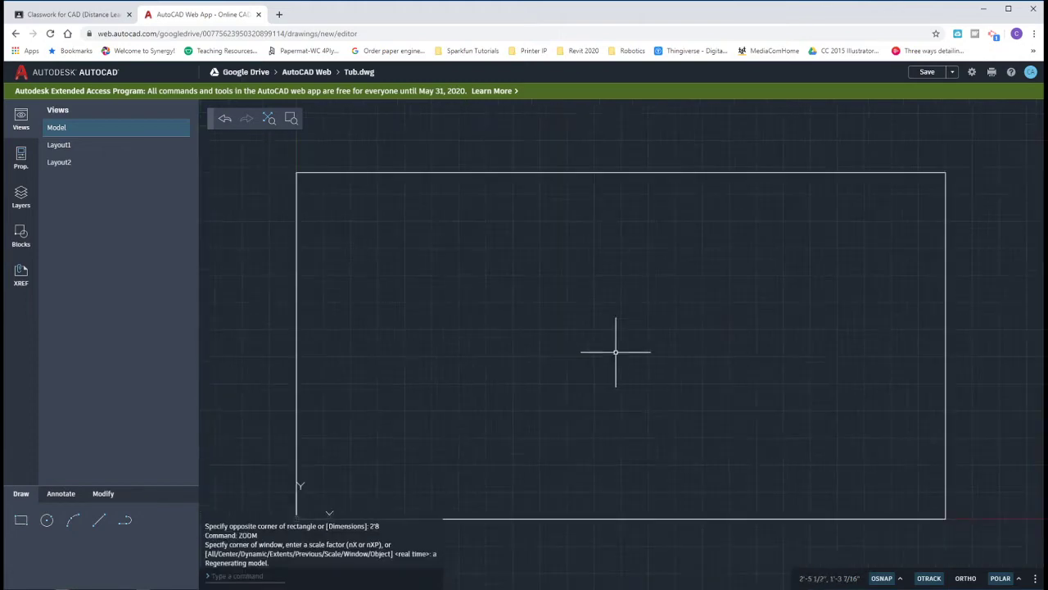
{"action": "scroll", "coordinate": [615, 352], "scroll_direction": "down", "scroll_amount": 4}
{"action": "middle_click_drag", "start_coordinate": [641, 360], "coordinate": [609, 346]}
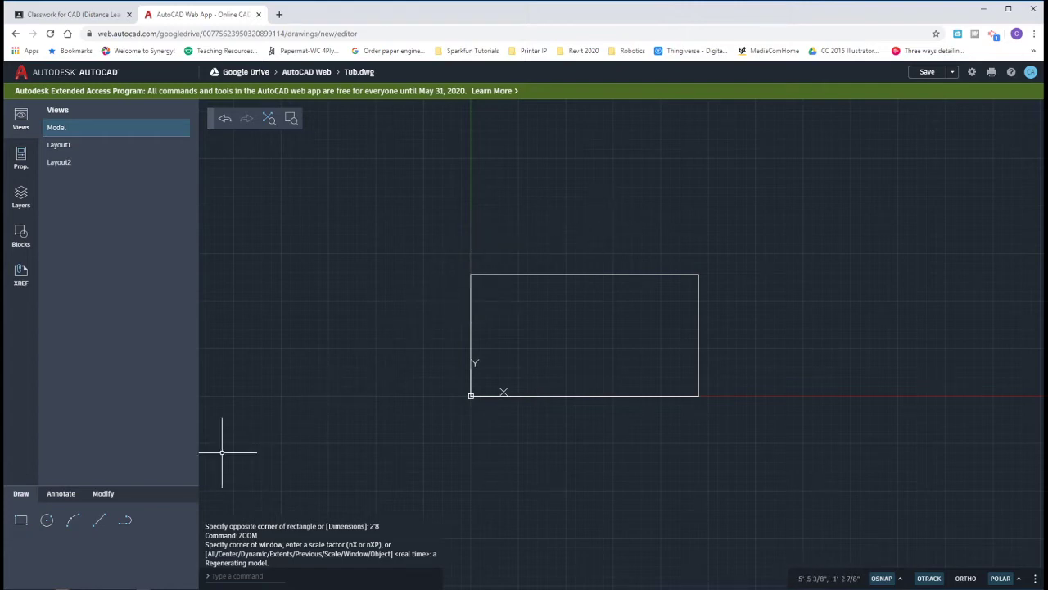
{"action": "left_click", "coordinate": [106, 495]}
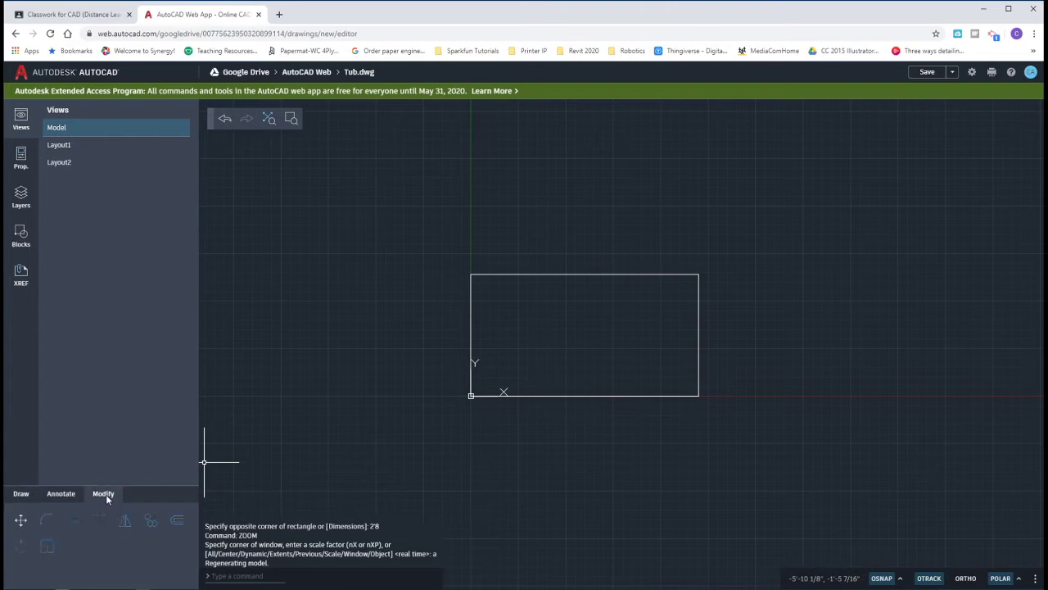
Step: Offset the outer rectangle 4" inward to create the inner basin outline
{"action": "left_click", "coordinate": [178, 524]}
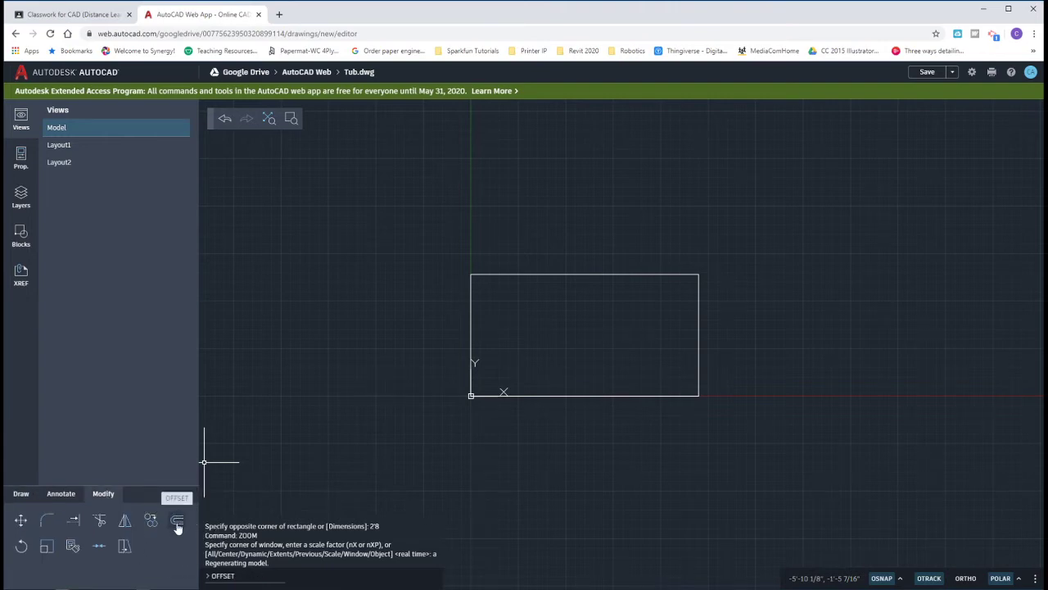
{"action": "left_click", "coordinate": [178, 527]}
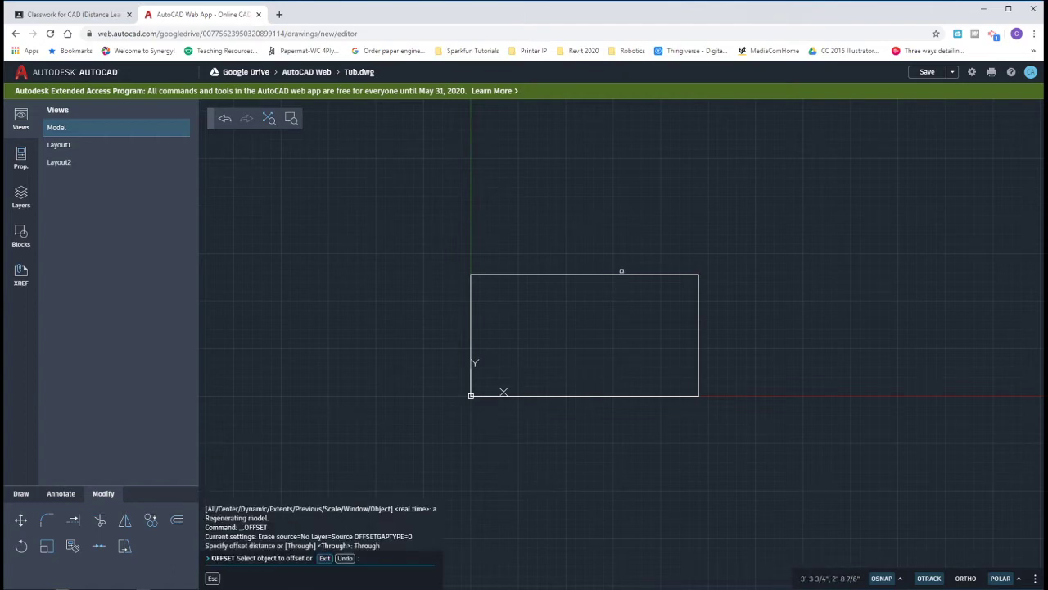
{"action": "left_click", "coordinate": [619, 278]}
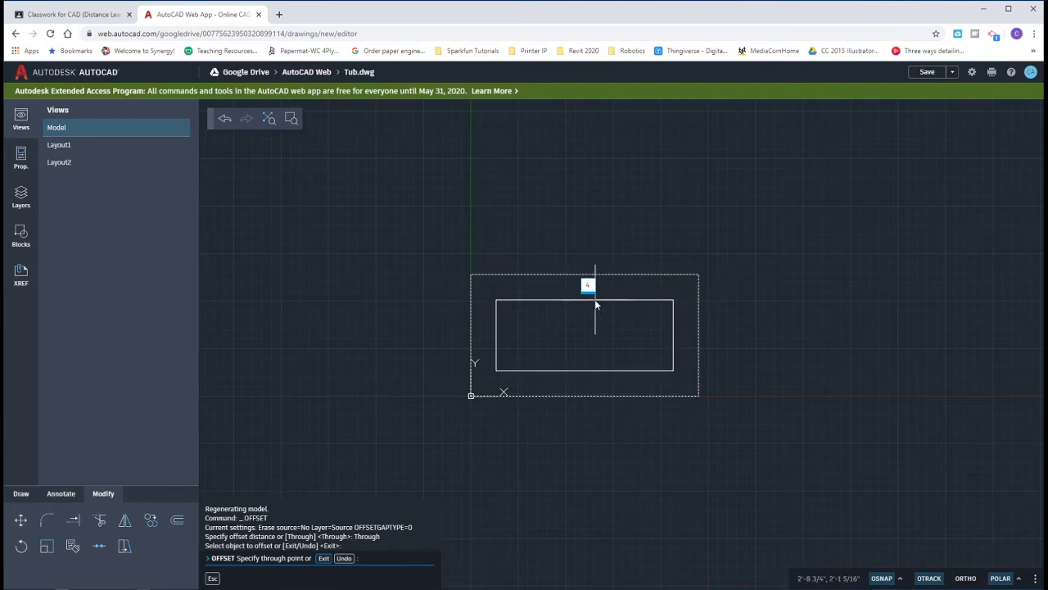
{"action": "key", "text": "Return"}
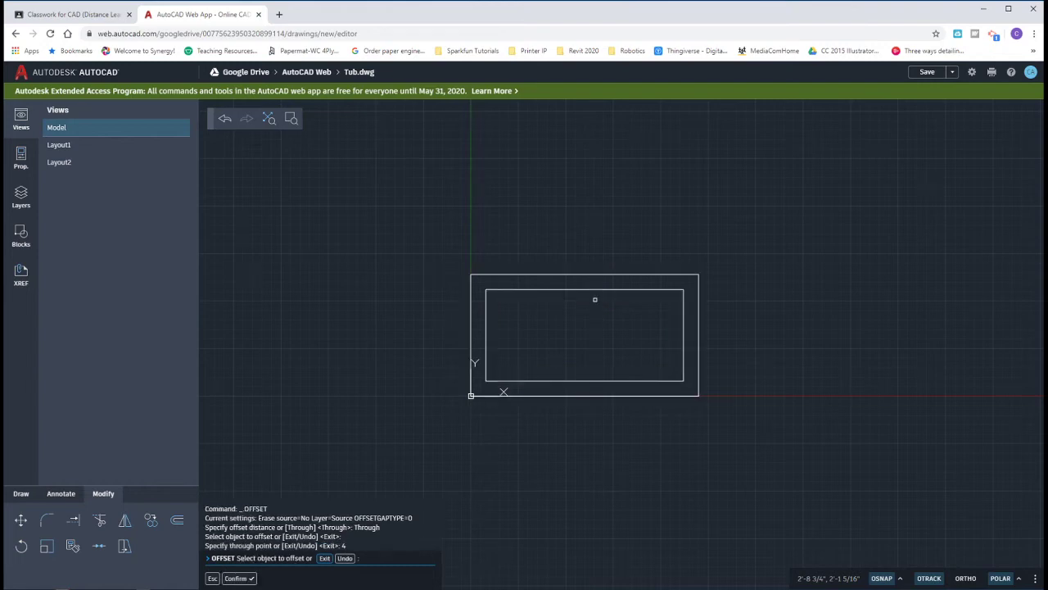
{"action": "key", "text": "Escape"}
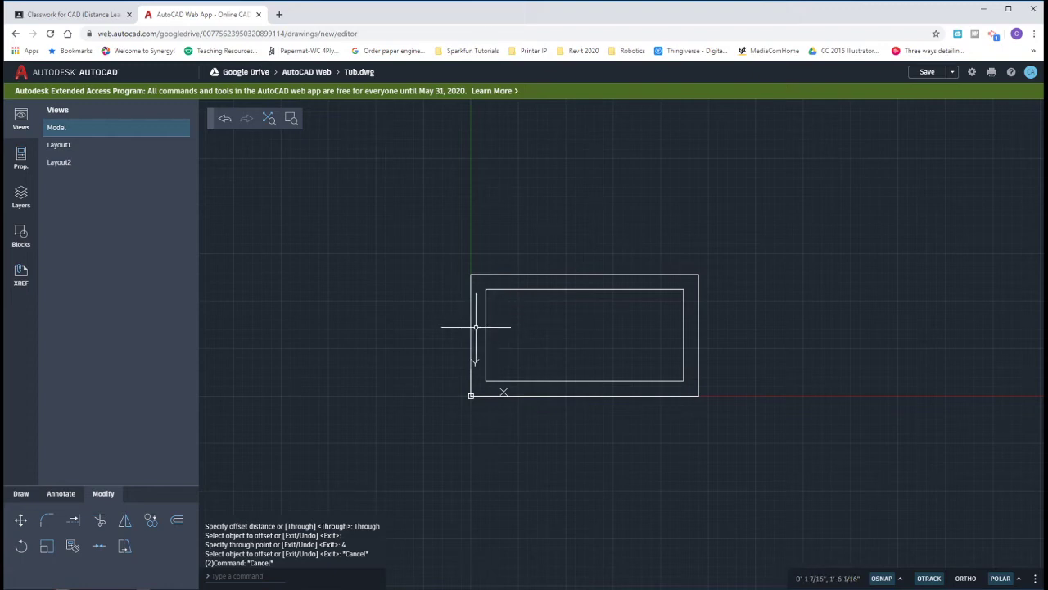
Step: Trim away the inner rectangle's left edge
{"action": "left_click", "coordinate": [101, 523]}
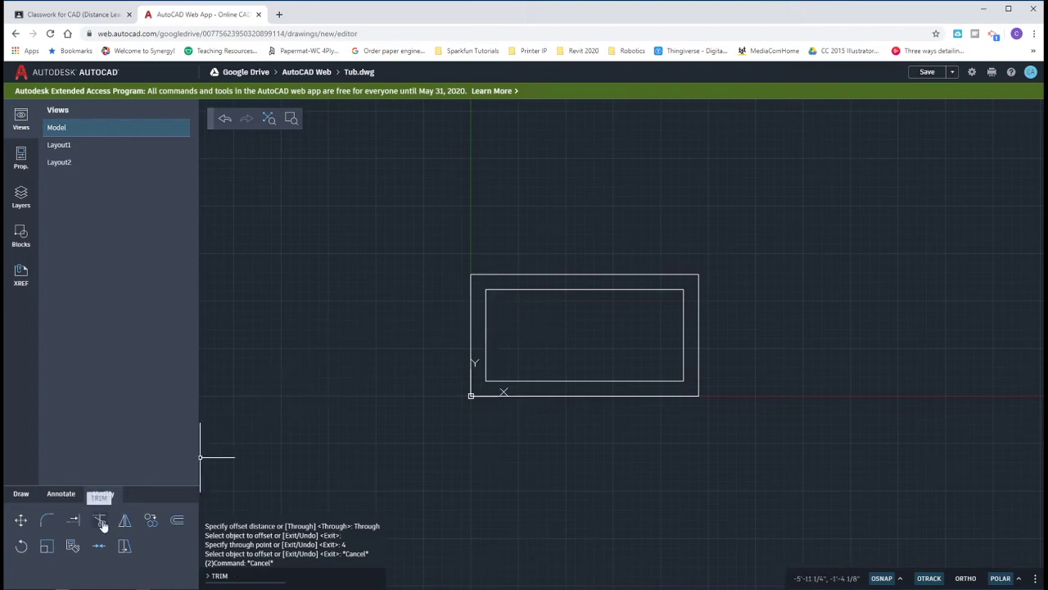
{"action": "left_click", "coordinate": [100, 522]}
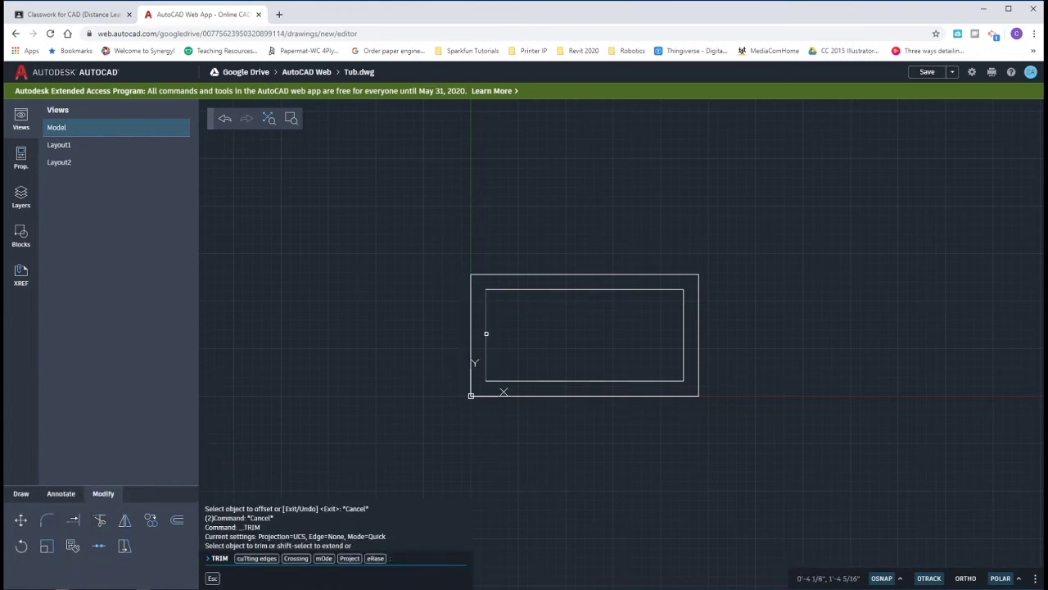
{"action": "left_click", "coordinate": [485, 333]}
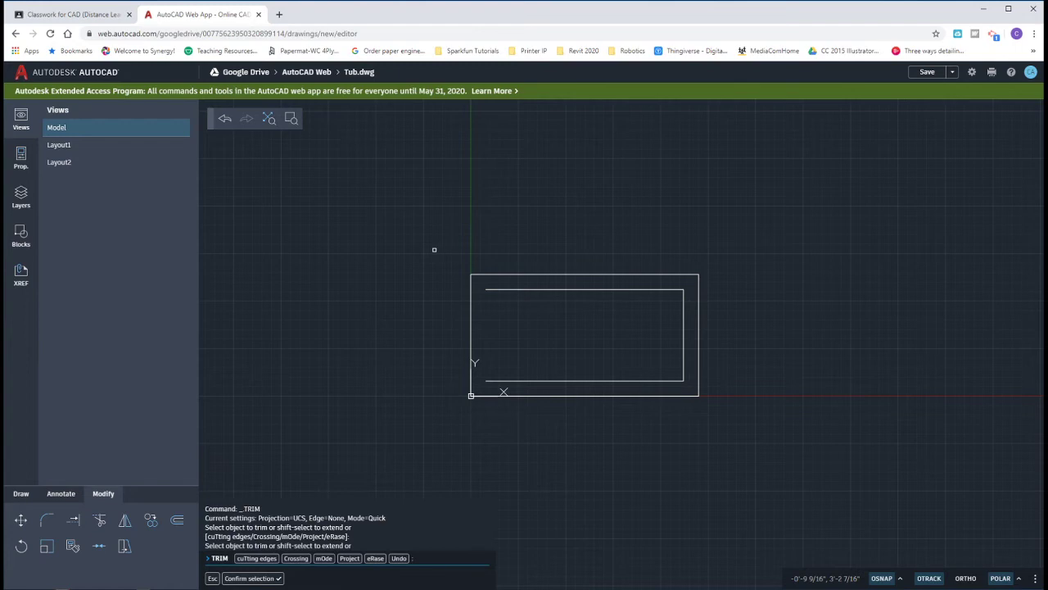
{"action": "key", "text": "Escape"}
{"action": "key", "text": "Escape"}
{"action": "key", "text": "Escape"}
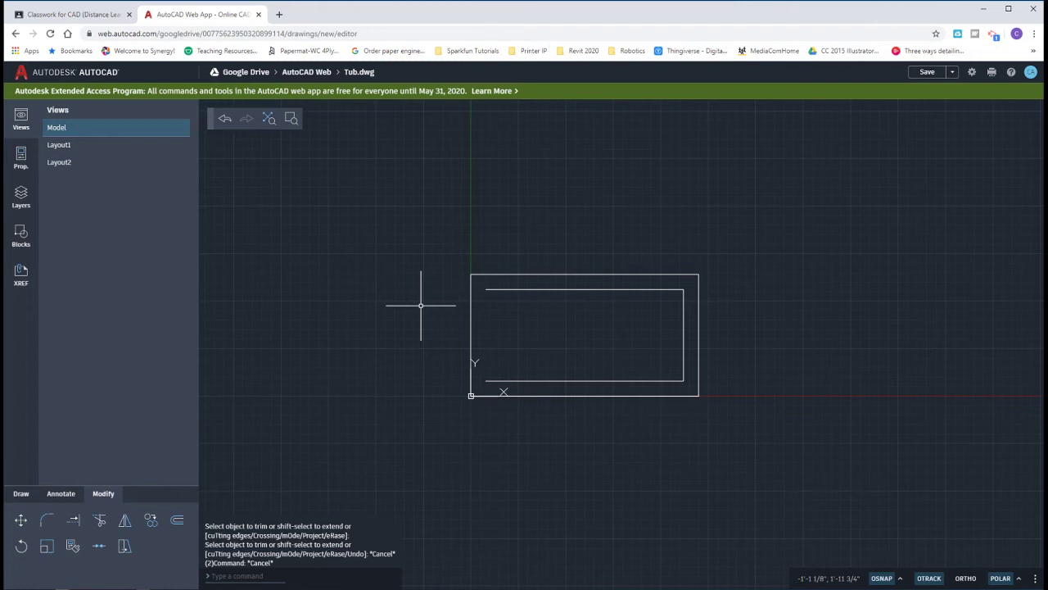
{"action": "left_click", "coordinate": [124, 547]}
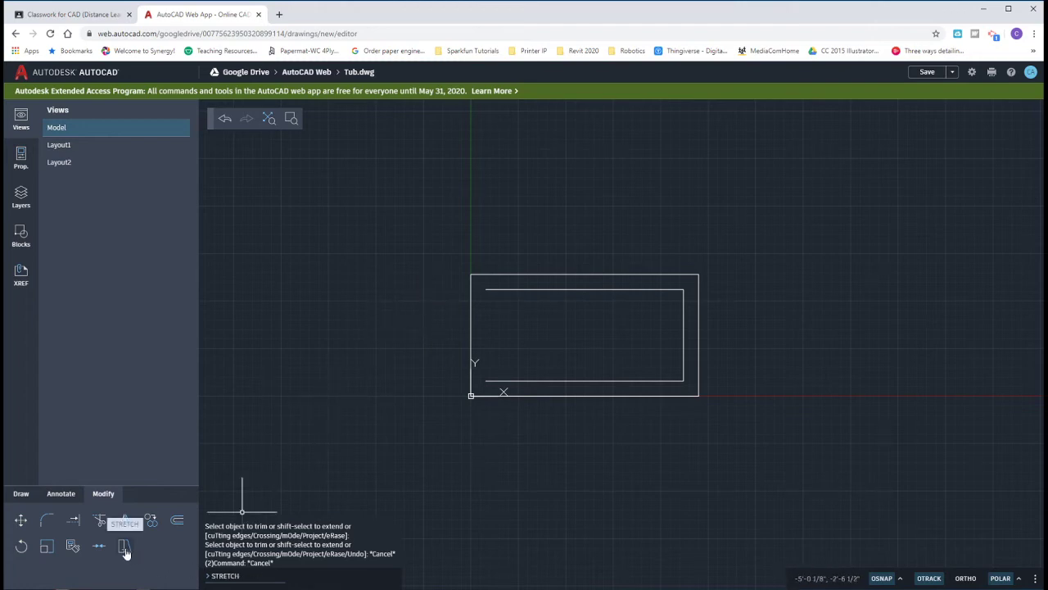
Step: Stretch the basin's open left end 1' to the right using a crossing selection
{"action": "left_click", "coordinate": [124, 546]}
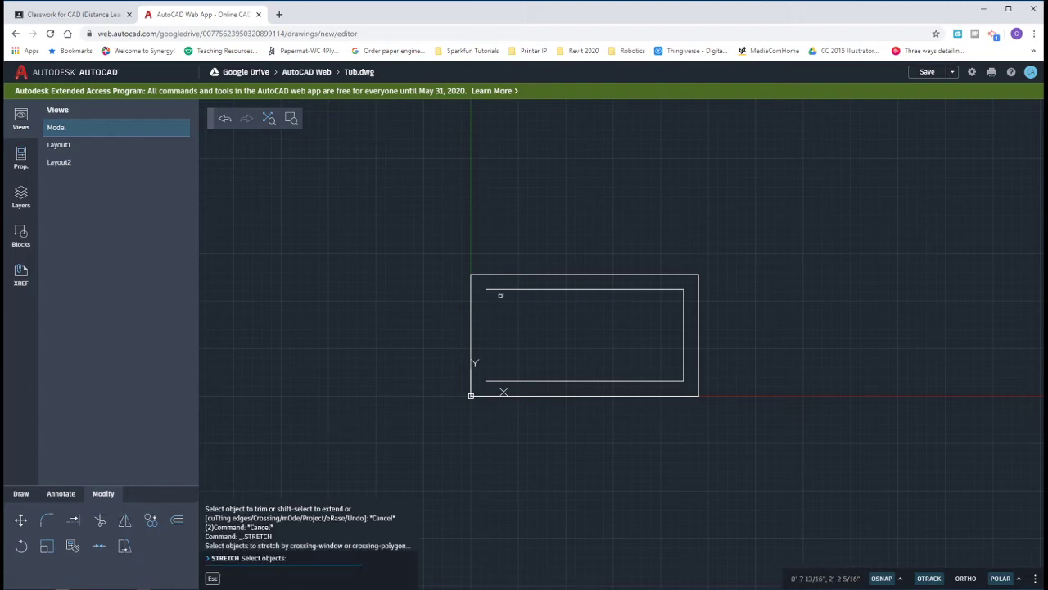
{"action": "left_click", "coordinate": [506, 280]}
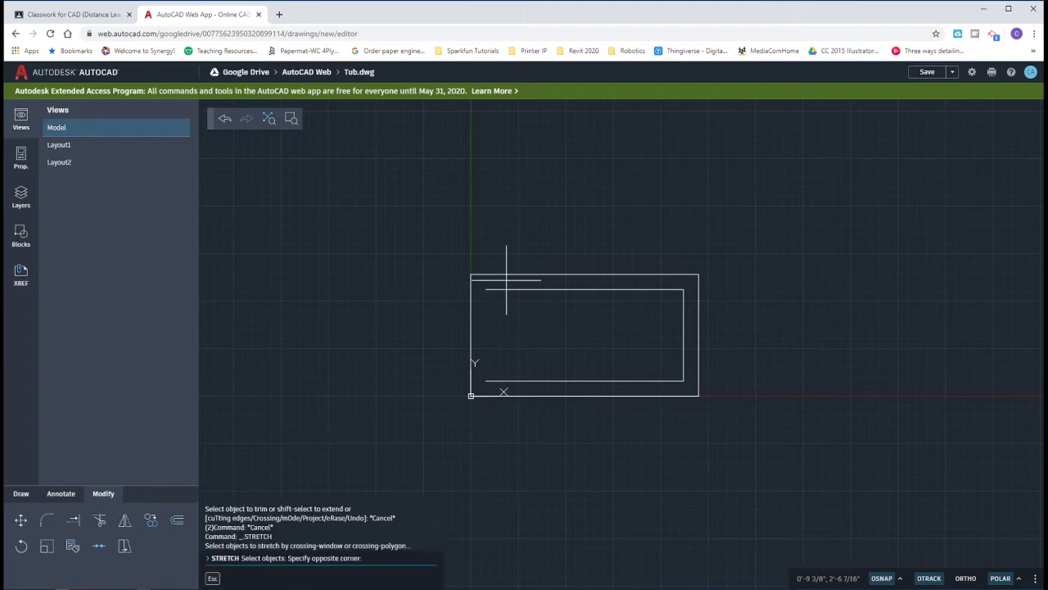
{"action": "left_click", "coordinate": [474, 391]}
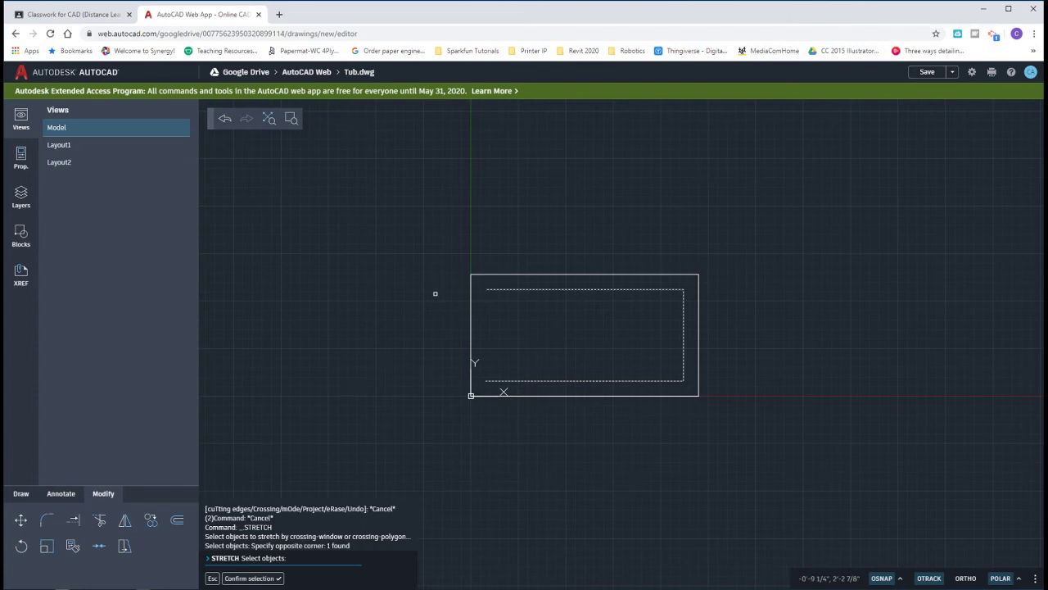
{"action": "key", "text": "Return"}
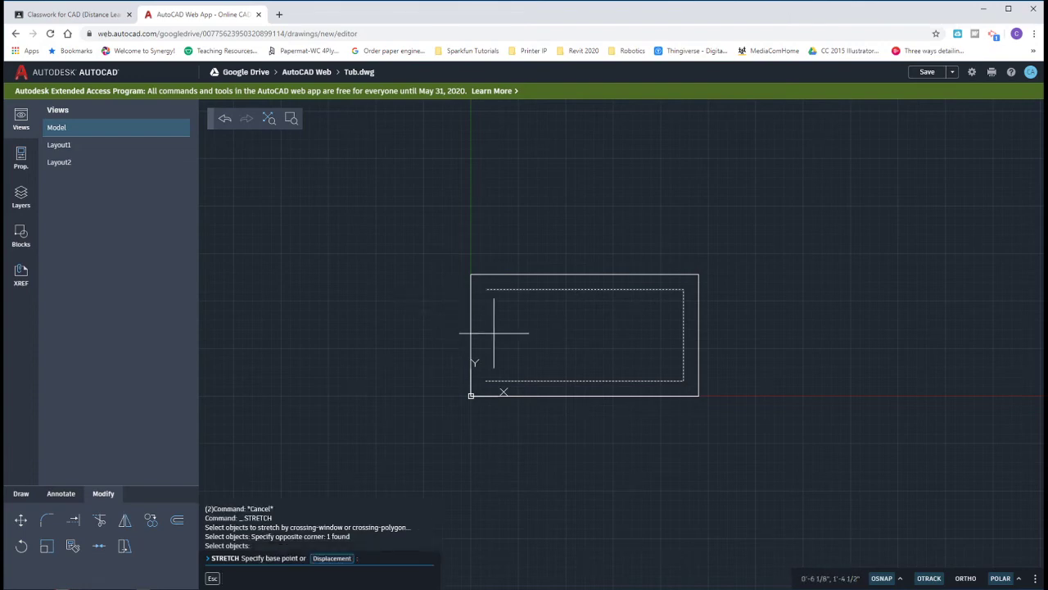
{"action": "left_click", "coordinate": [536, 217]}
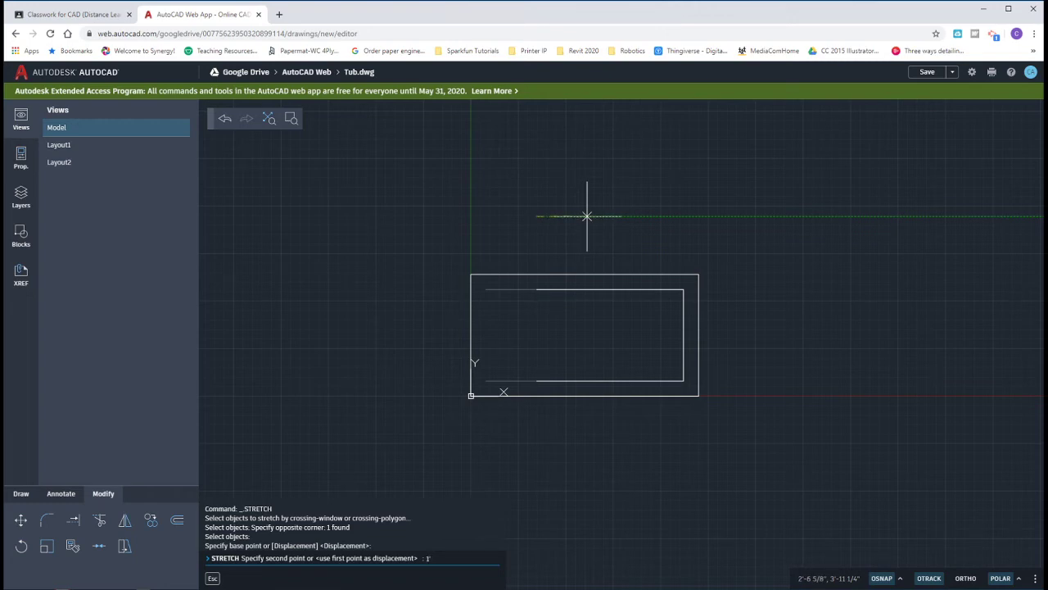
{"action": "type", "text": "1'"}
{"action": "key", "text": "Return"}
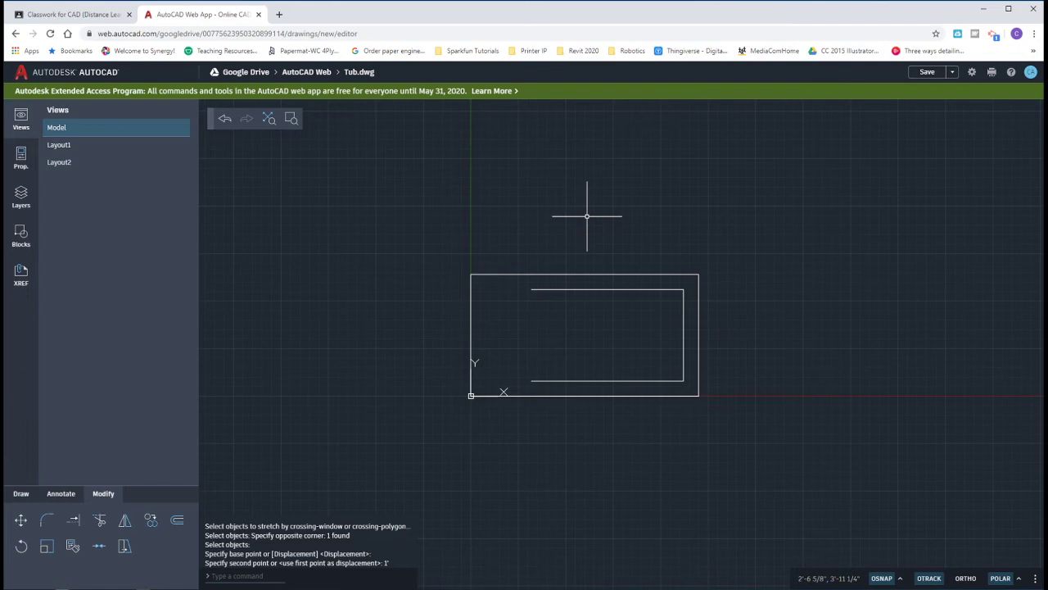
Step: Draw a two-point circle from the top line's left end to the bottom line's left end
{"action": "left_click", "coordinate": [25, 494]}
{"action": "left_click", "coordinate": [74, 524]}
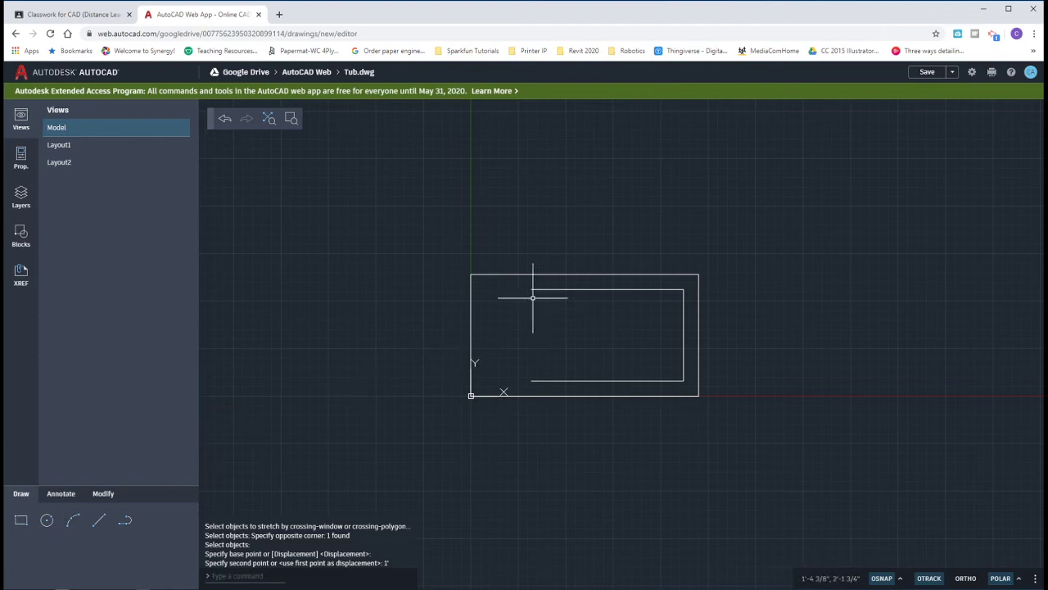
{"action": "key", "text": "ctrl"}
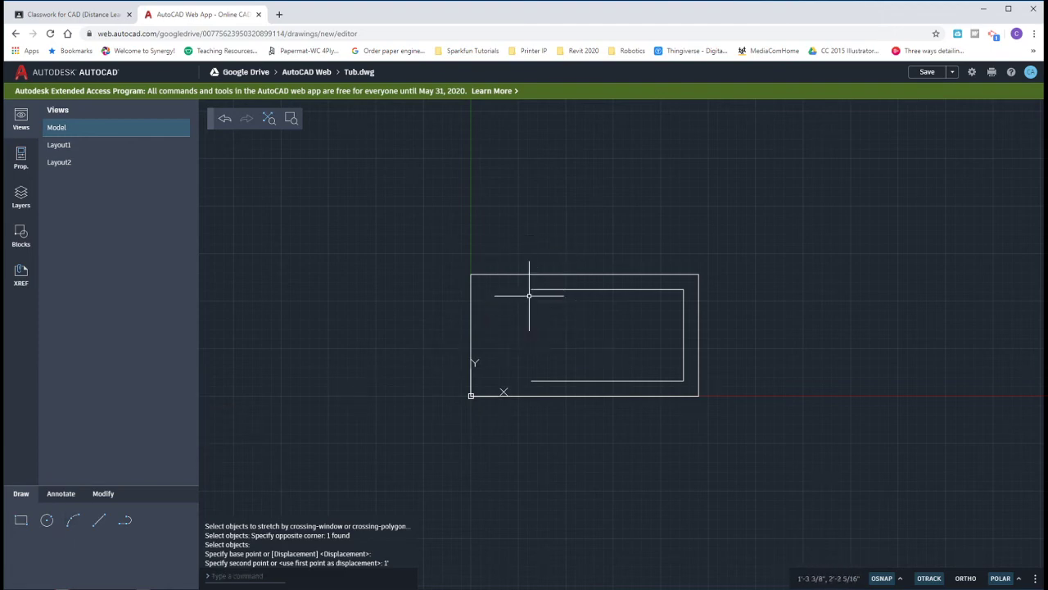
{"action": "key", "text": "ctrl"}
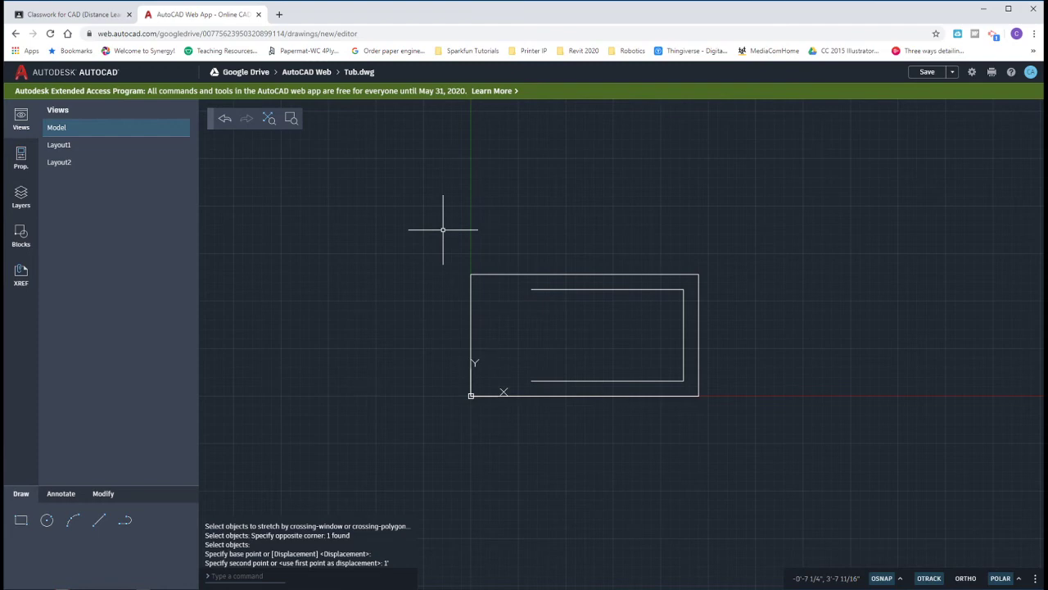
{"action": "left_click", "coordinate": [48, 521]}
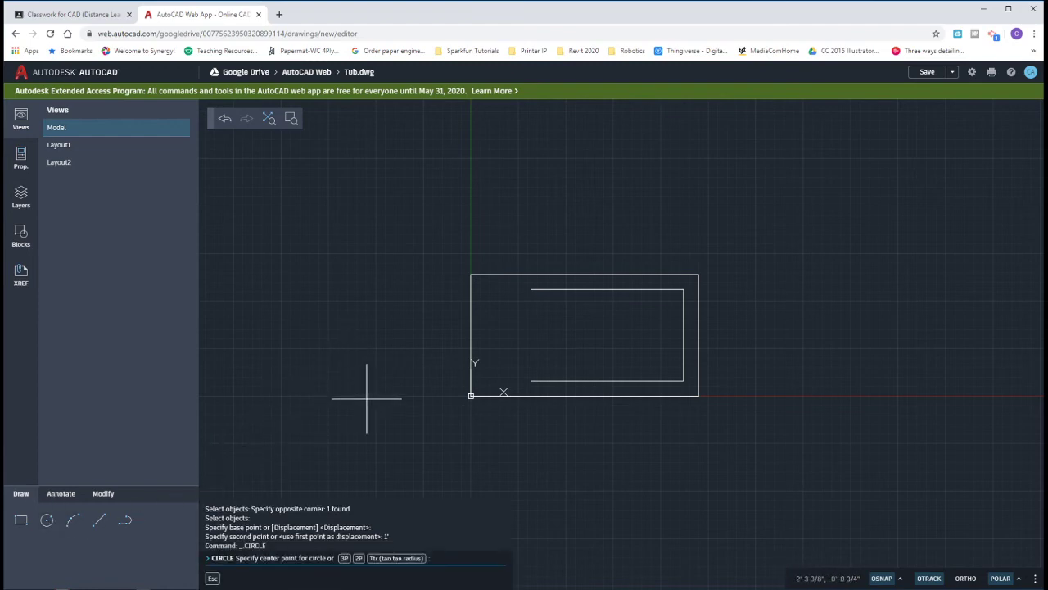
{"action": "right_click", "coordinate": [425, 318]}
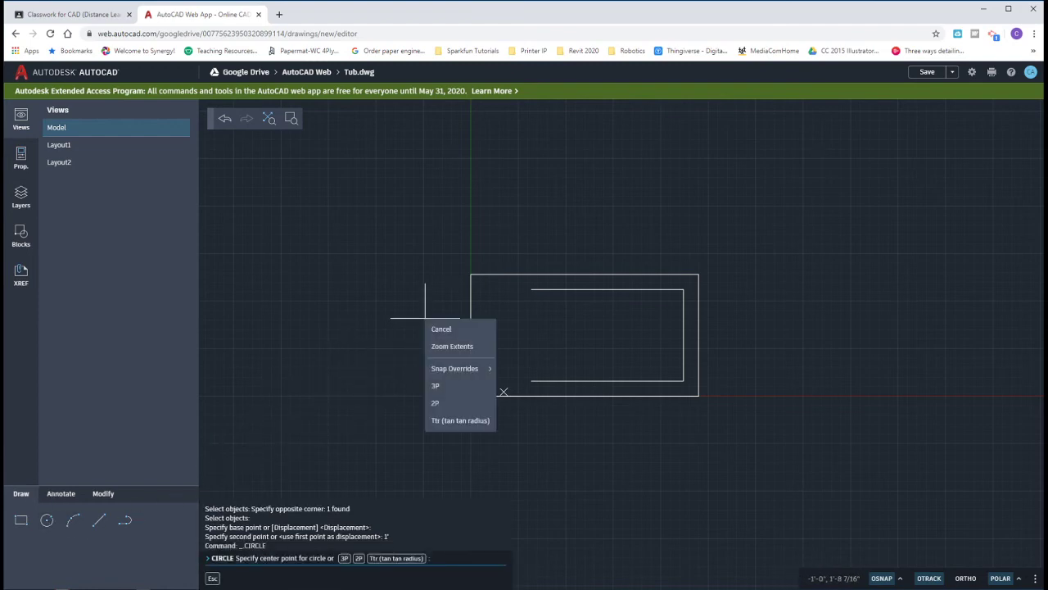
{"action": "left_click", "coordinate": [454, 403]}
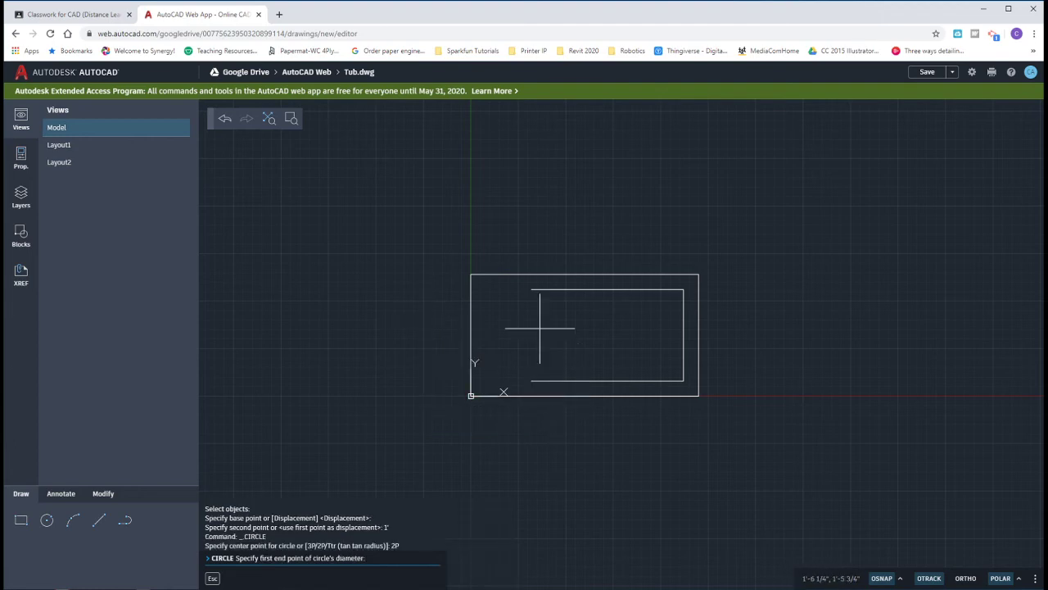
{"action": "left_click", "coordinate": [531, 289]}
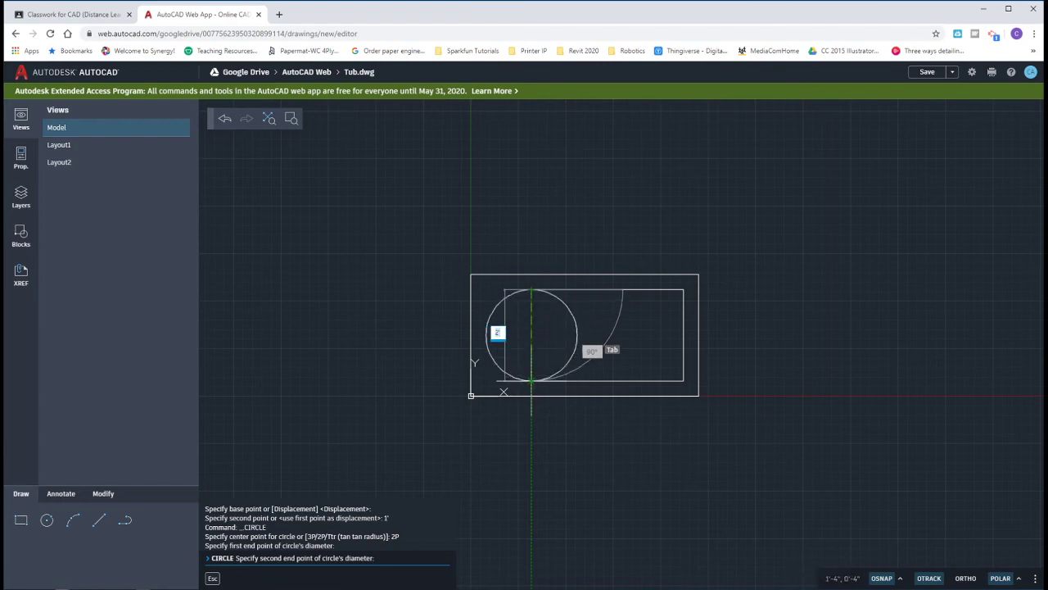
{"action": "left_click", "coordinate": [531, 379]}
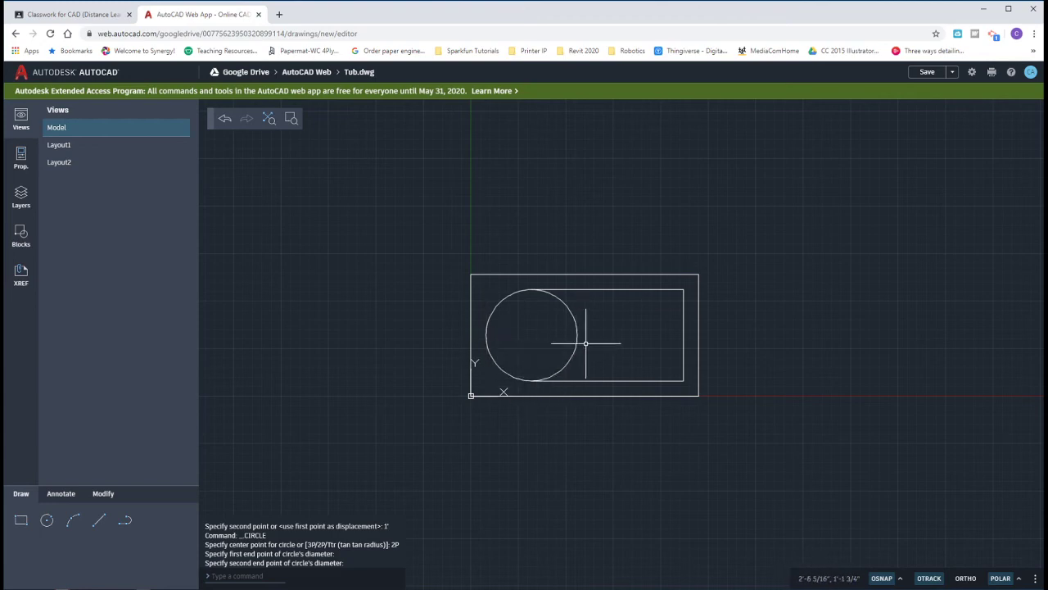
Step: Trim the circle's right half so the basin ends in a semicircle on the left
{"action": "left_click", "coordinate": [106, 494]}
{"action": "left_click", "coordinate": [99, 521]}
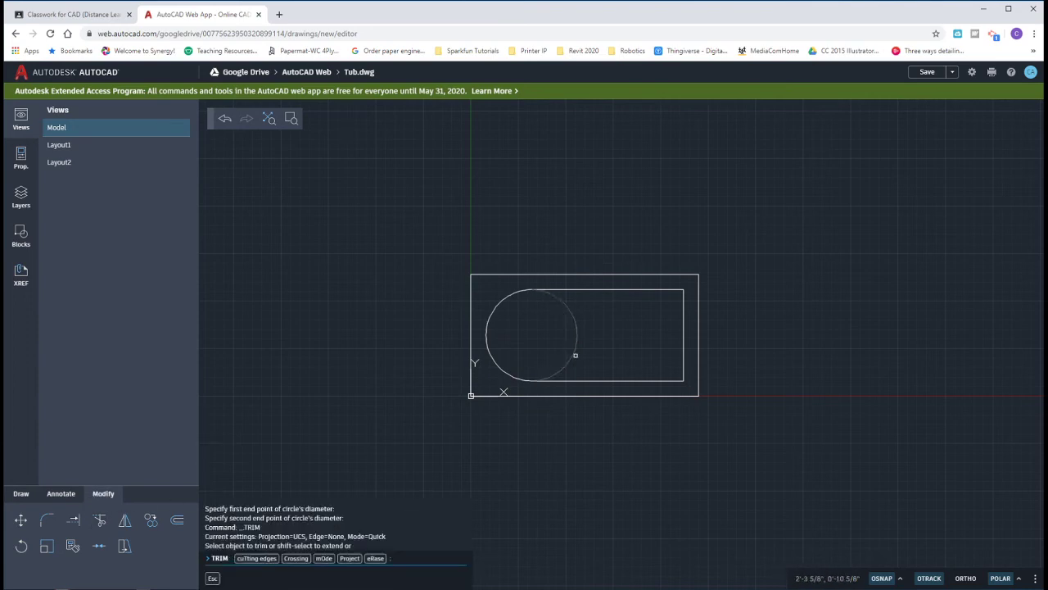
{"action": "left_click", "coordinate": [575, 348]}
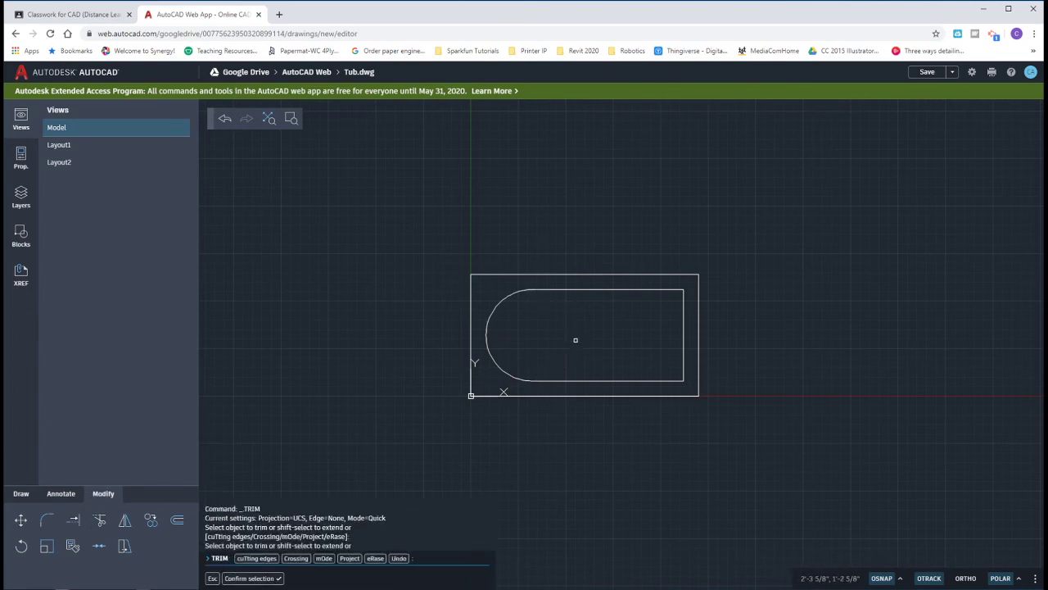
{"action": "key", "text": "Escape"}
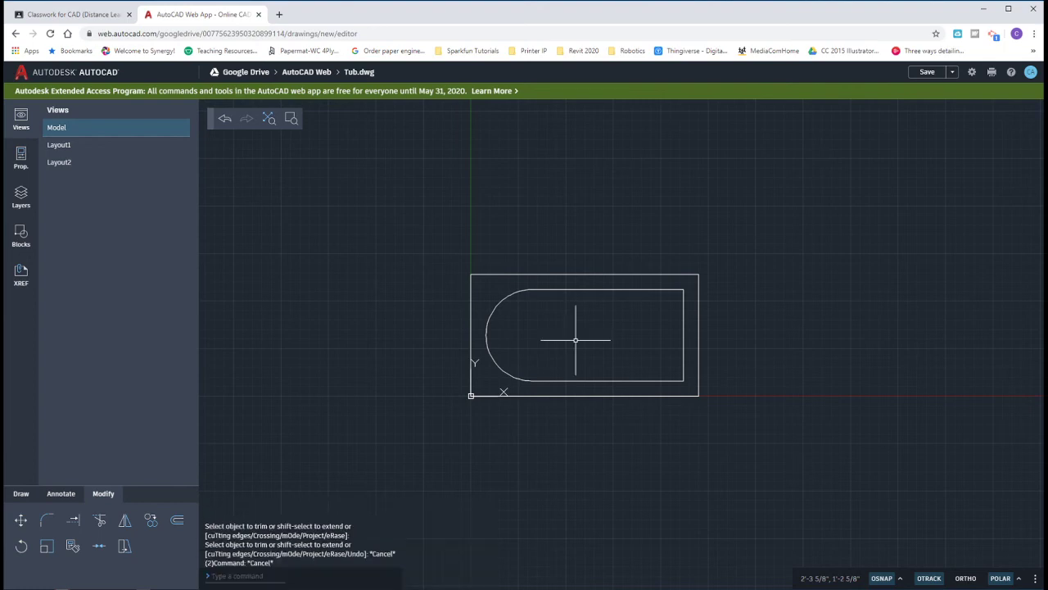
{"action": "key", "text": "Escape"}
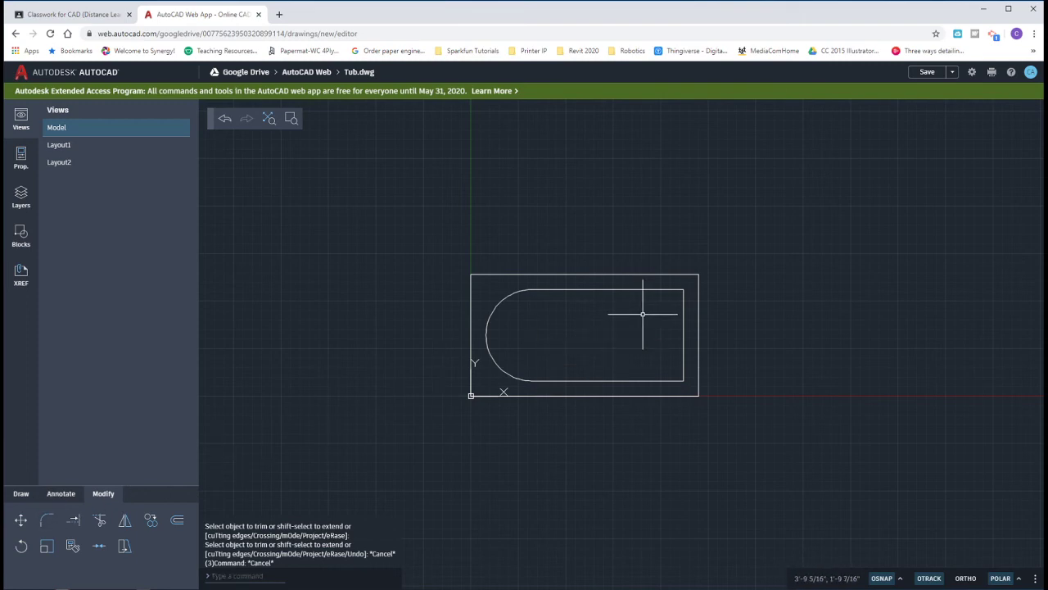
{"action": "type", "text": "fillet"}
{"action": "key", "text": "Return"}
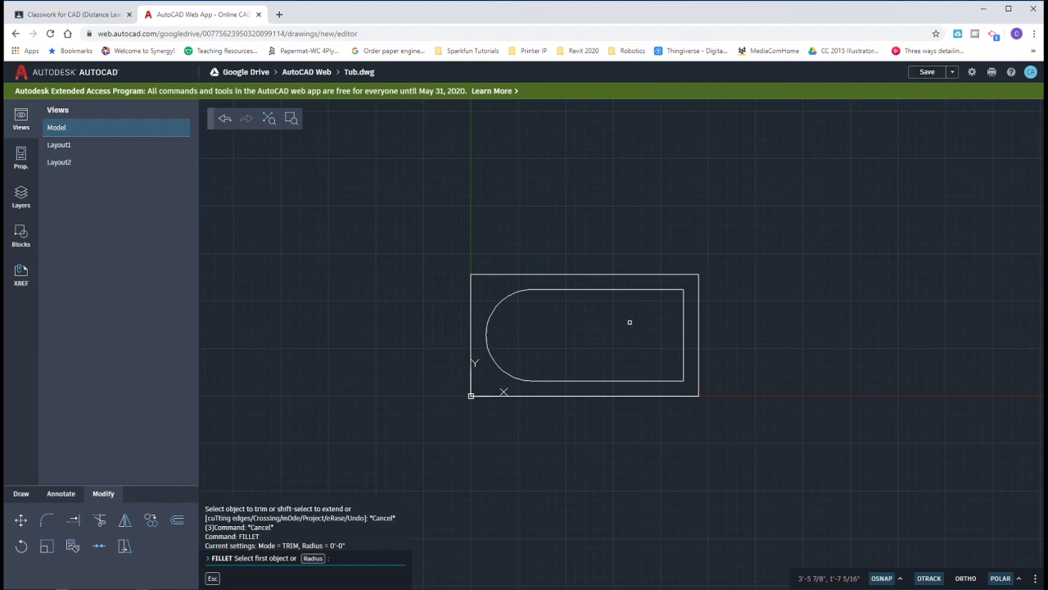
Step: Fillet the basin's top-right and bottom-right corners with a 4" radius
{"action": "key", "text": "Return"}
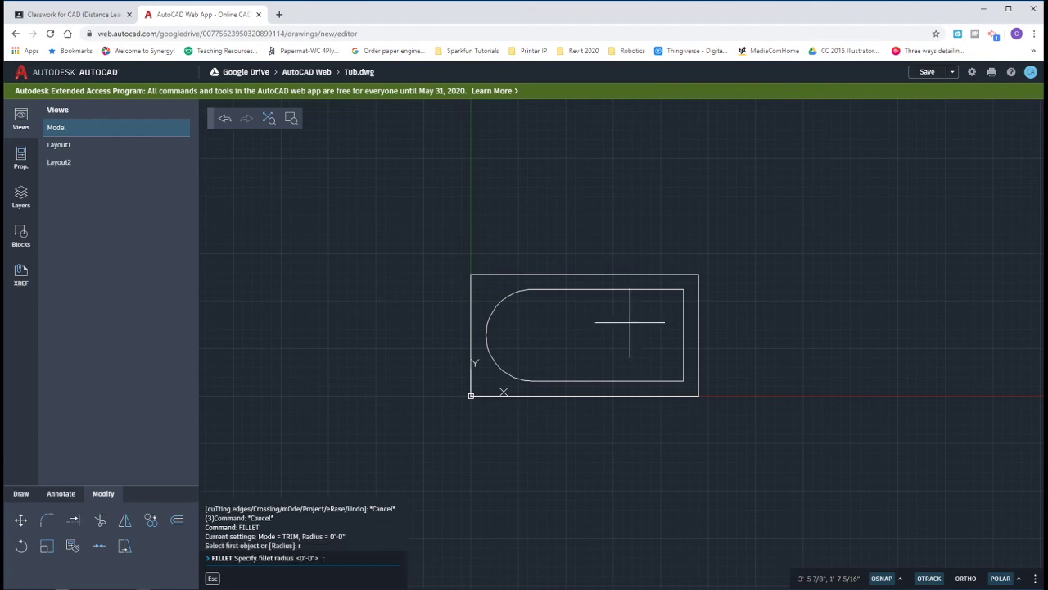
{"action": "type", "text": "4"}
{"action": "key", "text": "Return"}
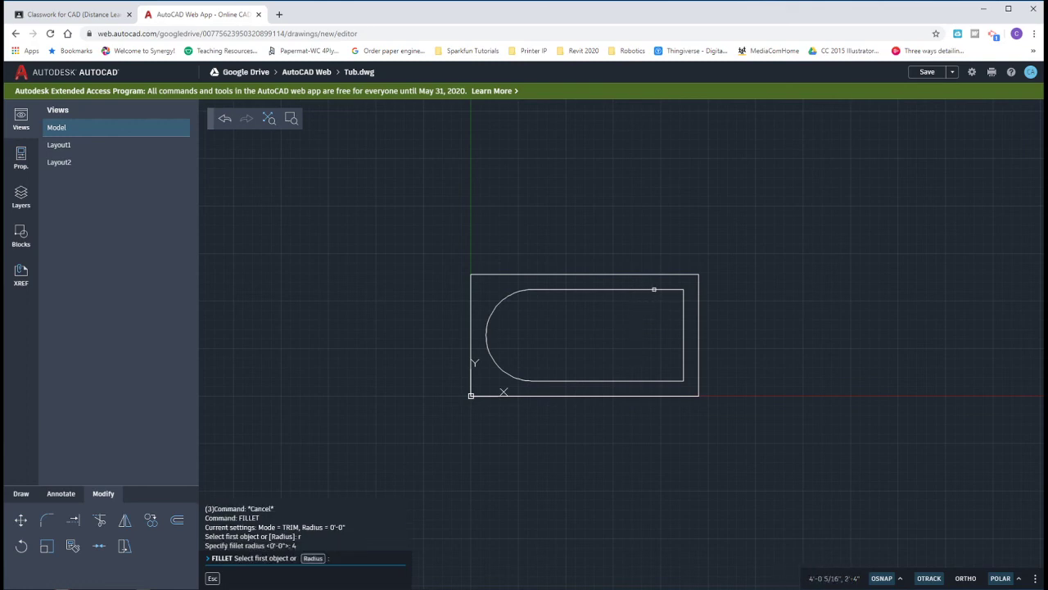
{"action": "left_click", "coordinate": [653, 289]}
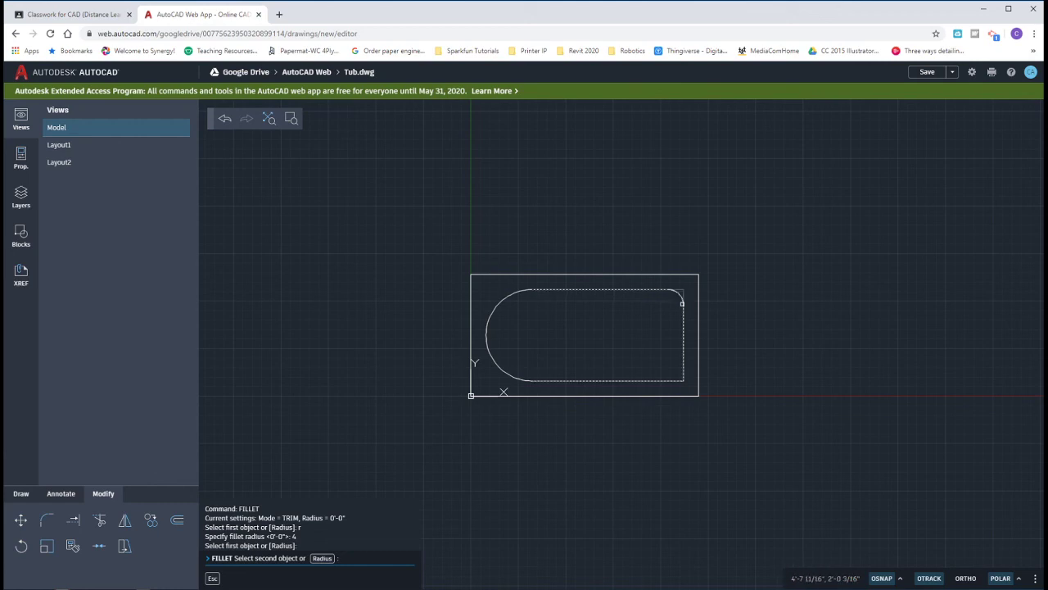
{"action": "left_click", "coordinate": [683, 303]}
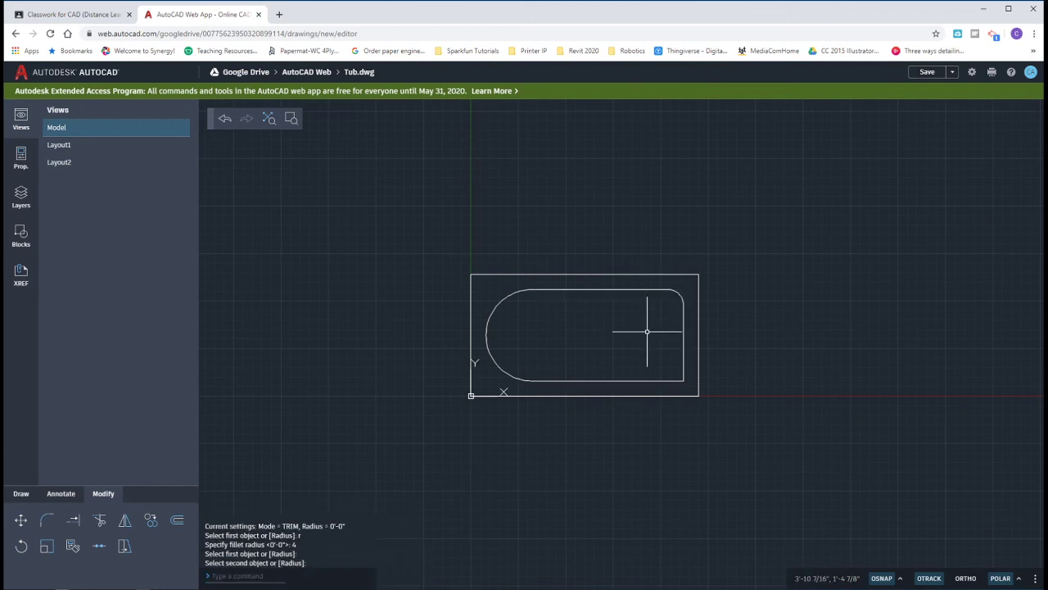
{"action": "key", "text": "Return"}
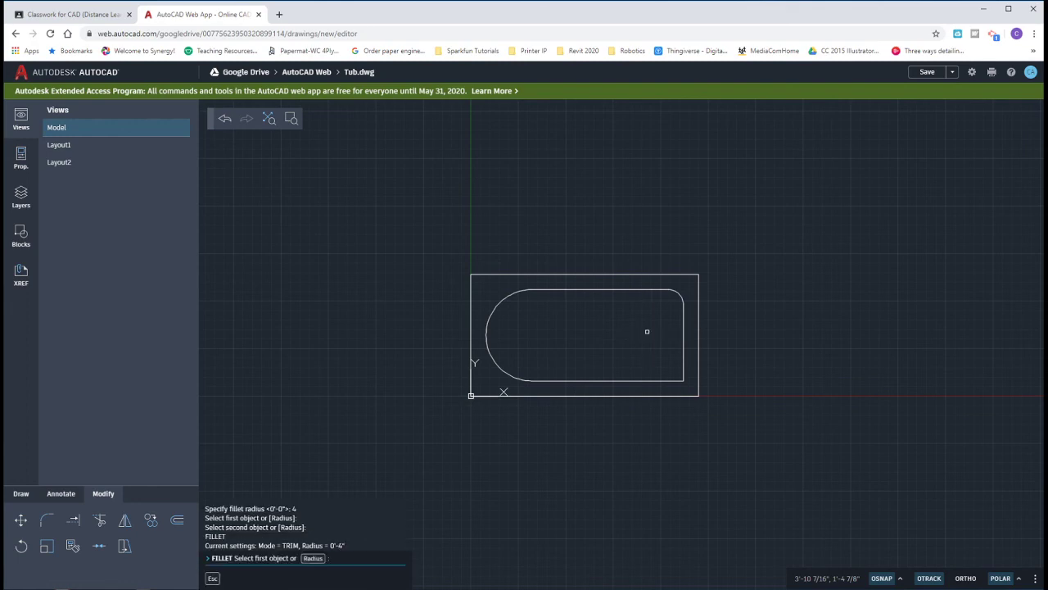
{"action": "left_click", "coordinate": [669, 380]}
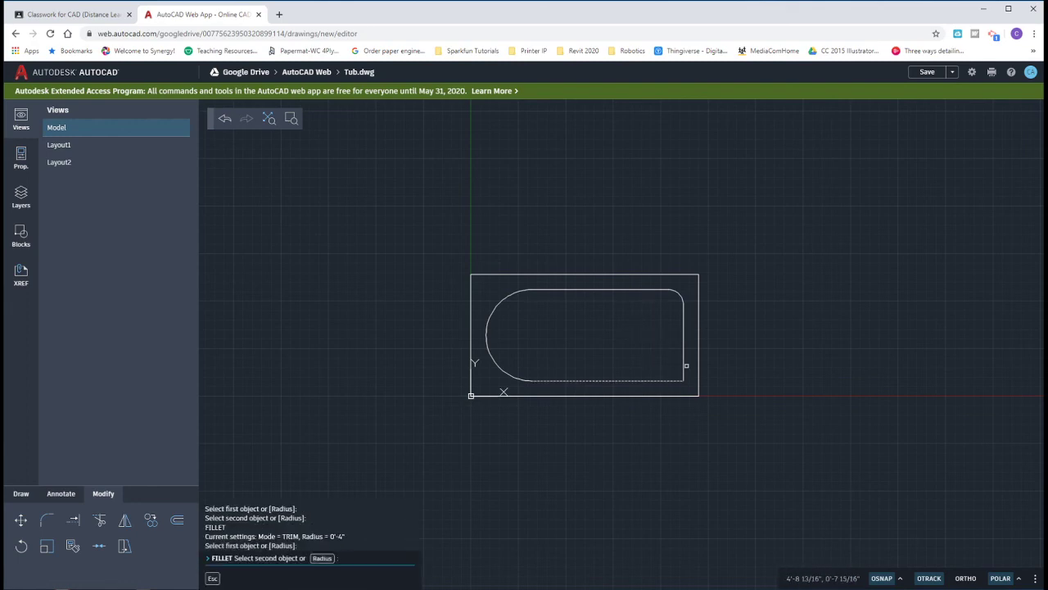
{"action": "left_click", "coordinate": [685, 365]}
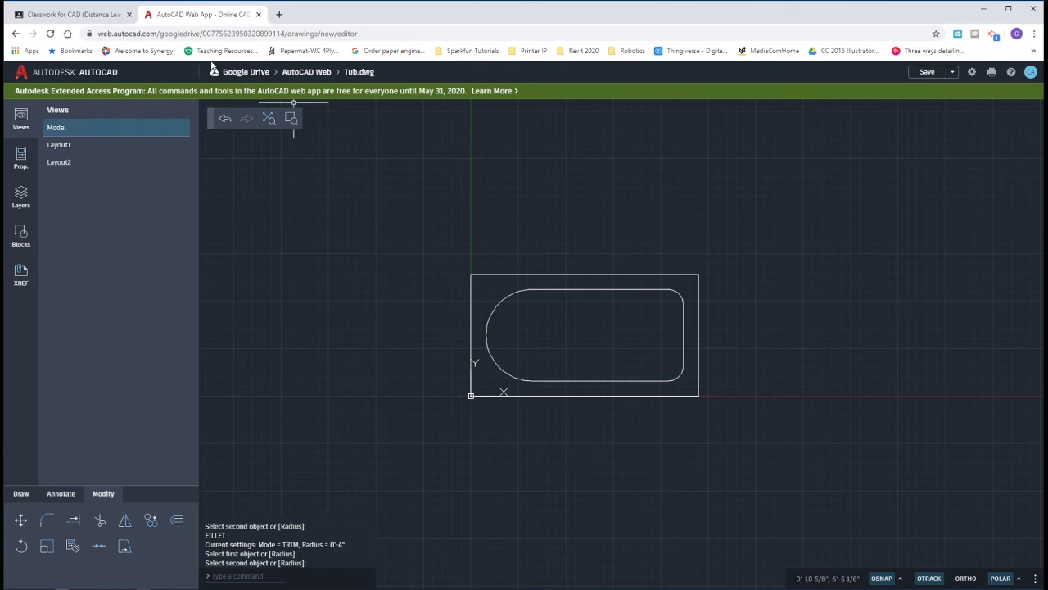
Step: Save Tub.dwg, close it, and go back to the Google Drive AutoCAD Web folder
{"action": "left_click", "coordinate": [242, 76]}
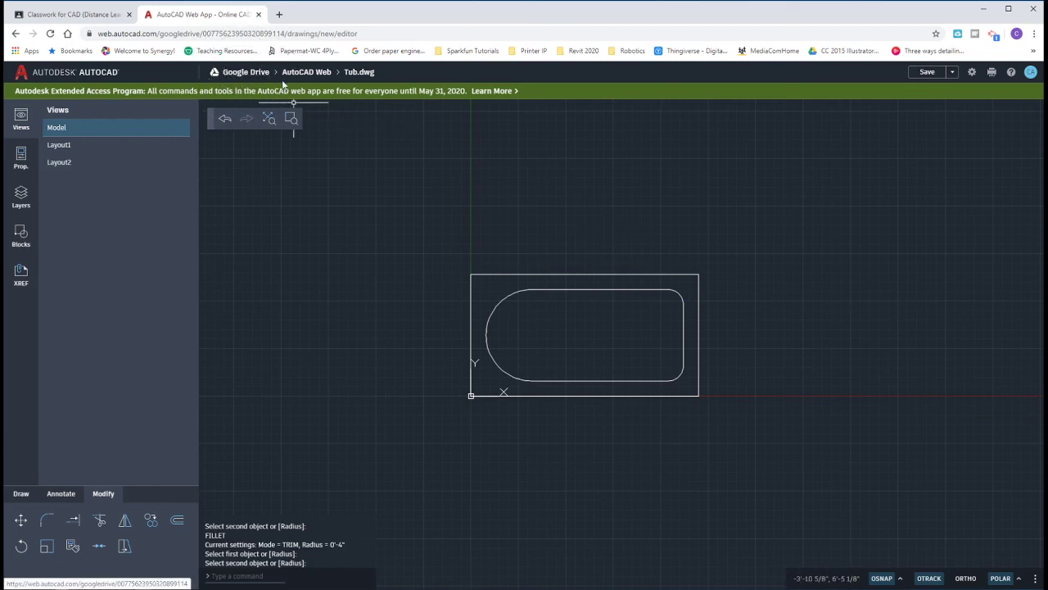
{"action": "key", "text": "ctrl"}
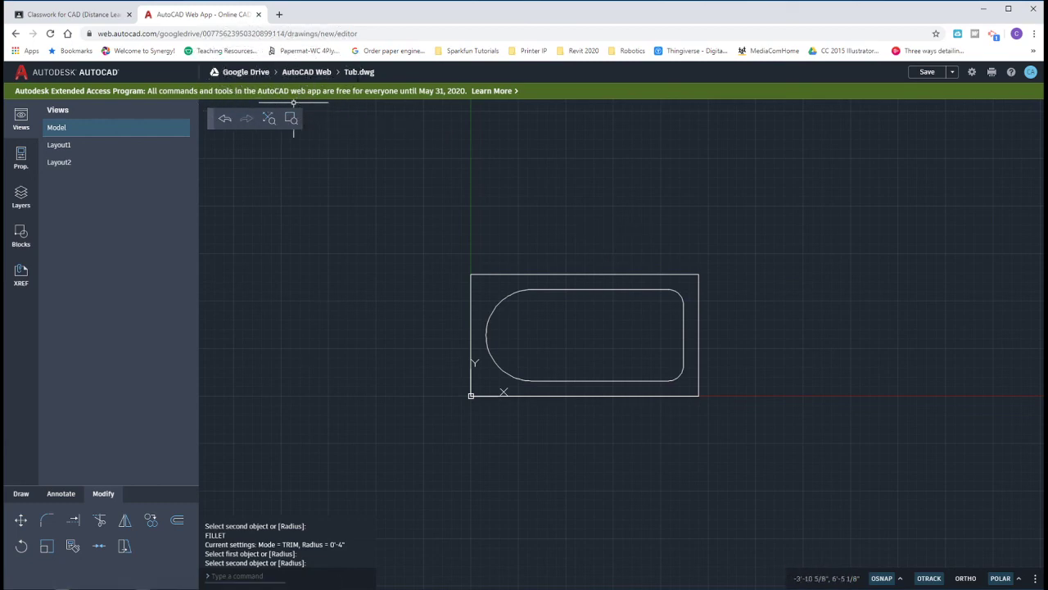
{"action": "key", "text": "ctrl"}
{"action": "key", "text": "ctrl"}
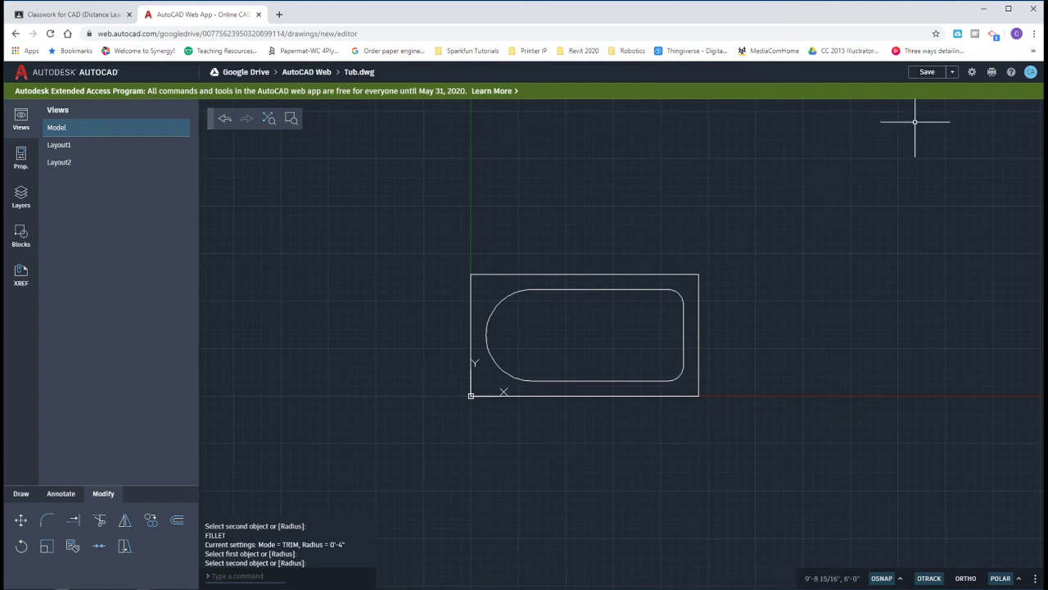
{"action": "left_click", "coordinate": [928, 73]}
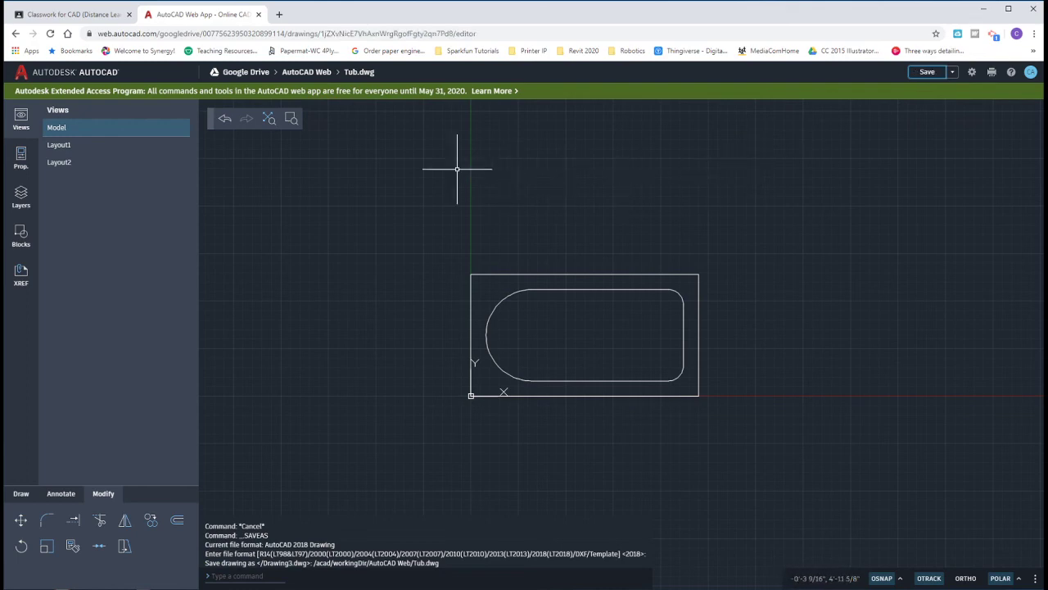
{"action": "left_click", "coordinate": [307, 73]}
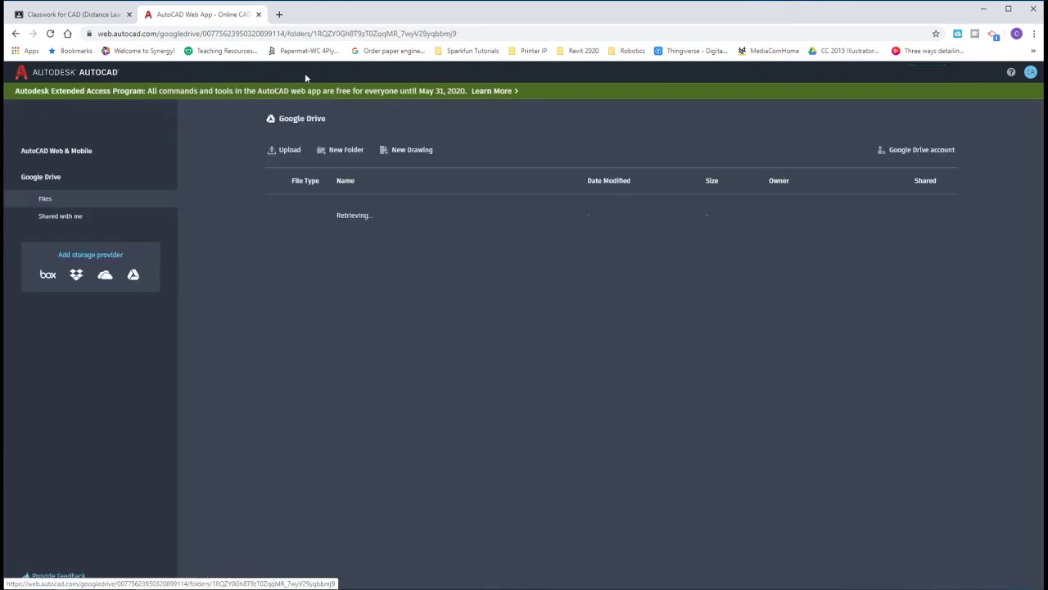